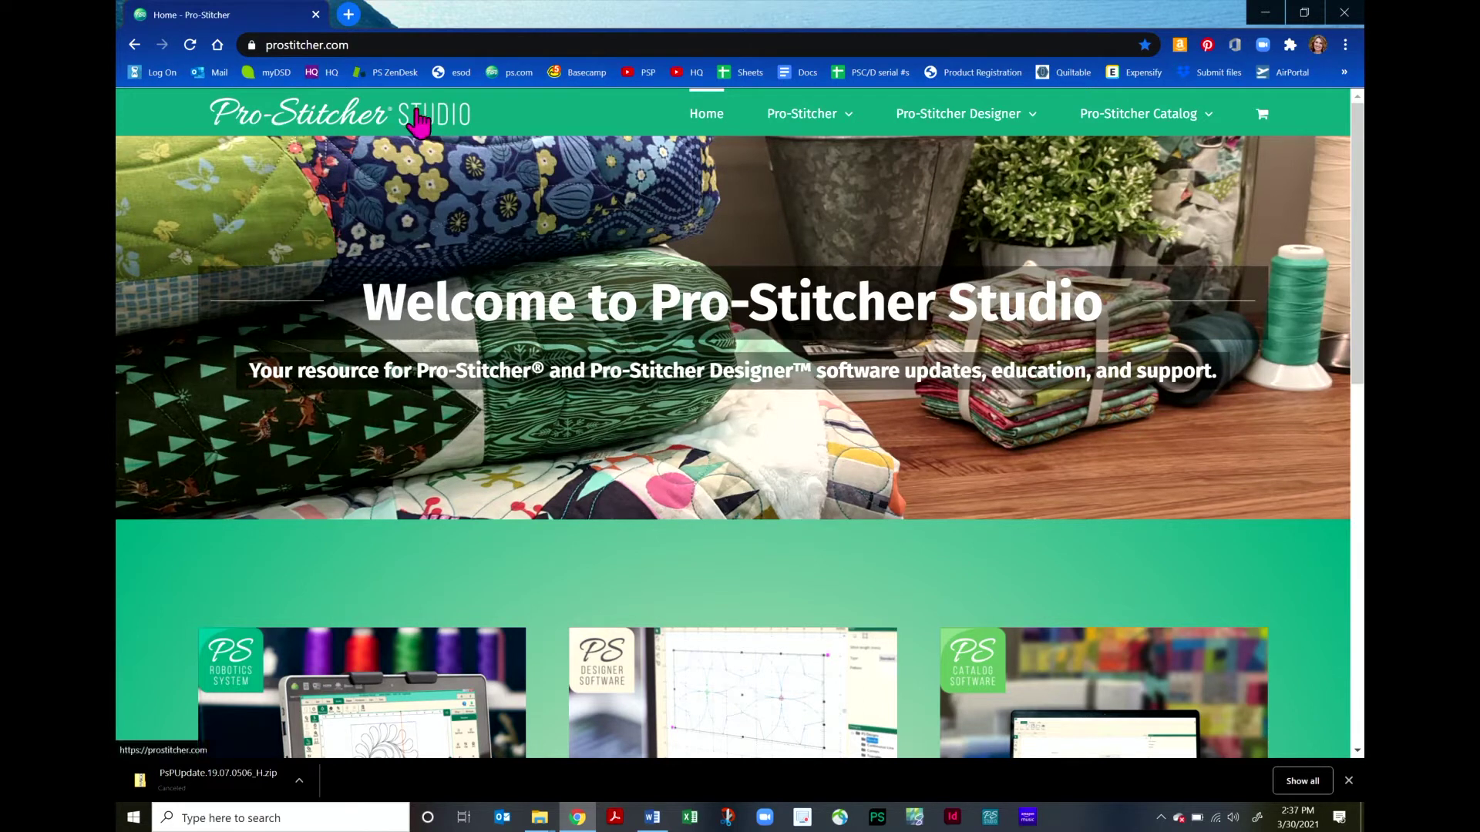
# Go to the Software Versions and Downloads page from the Pro-Stitcher menu.
pyautogui.moveTo(817, 120)
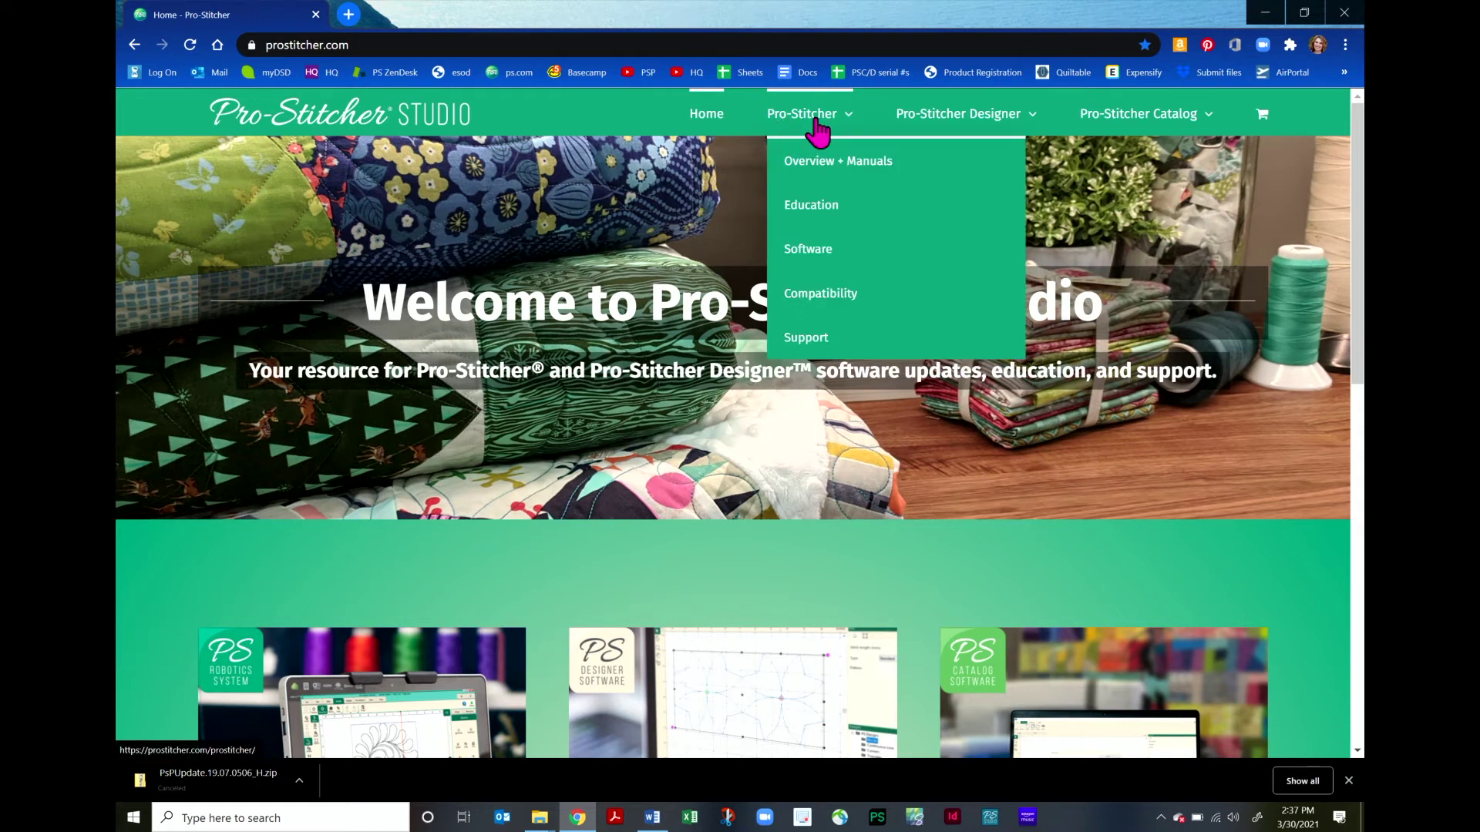
pyautogui.click(809, 247)
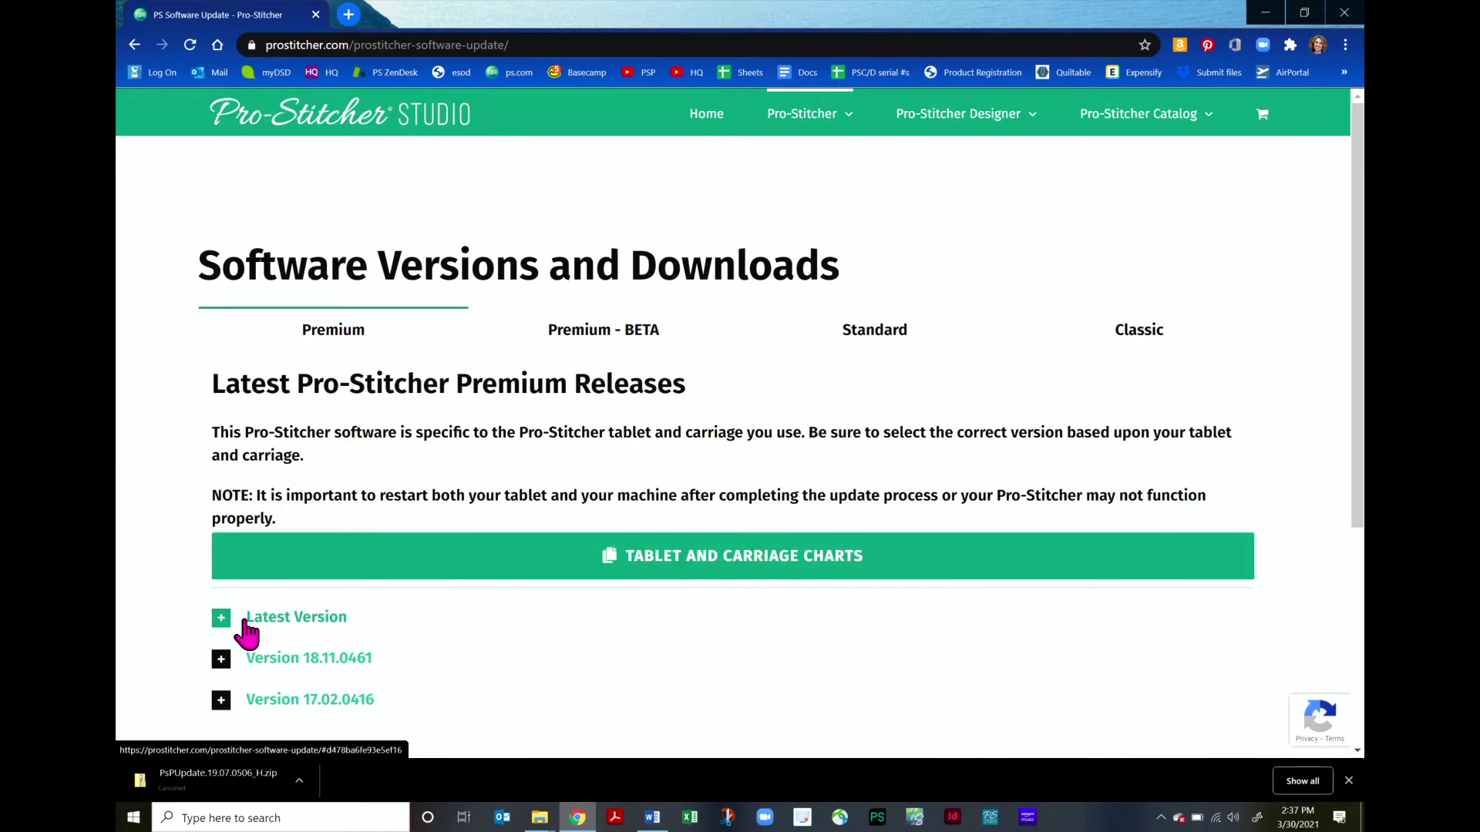
# Show the Premium BETA releases and expand Version 21.01.0530 to list its four machine-brand downloads.
pyautogui.click(582, 351)
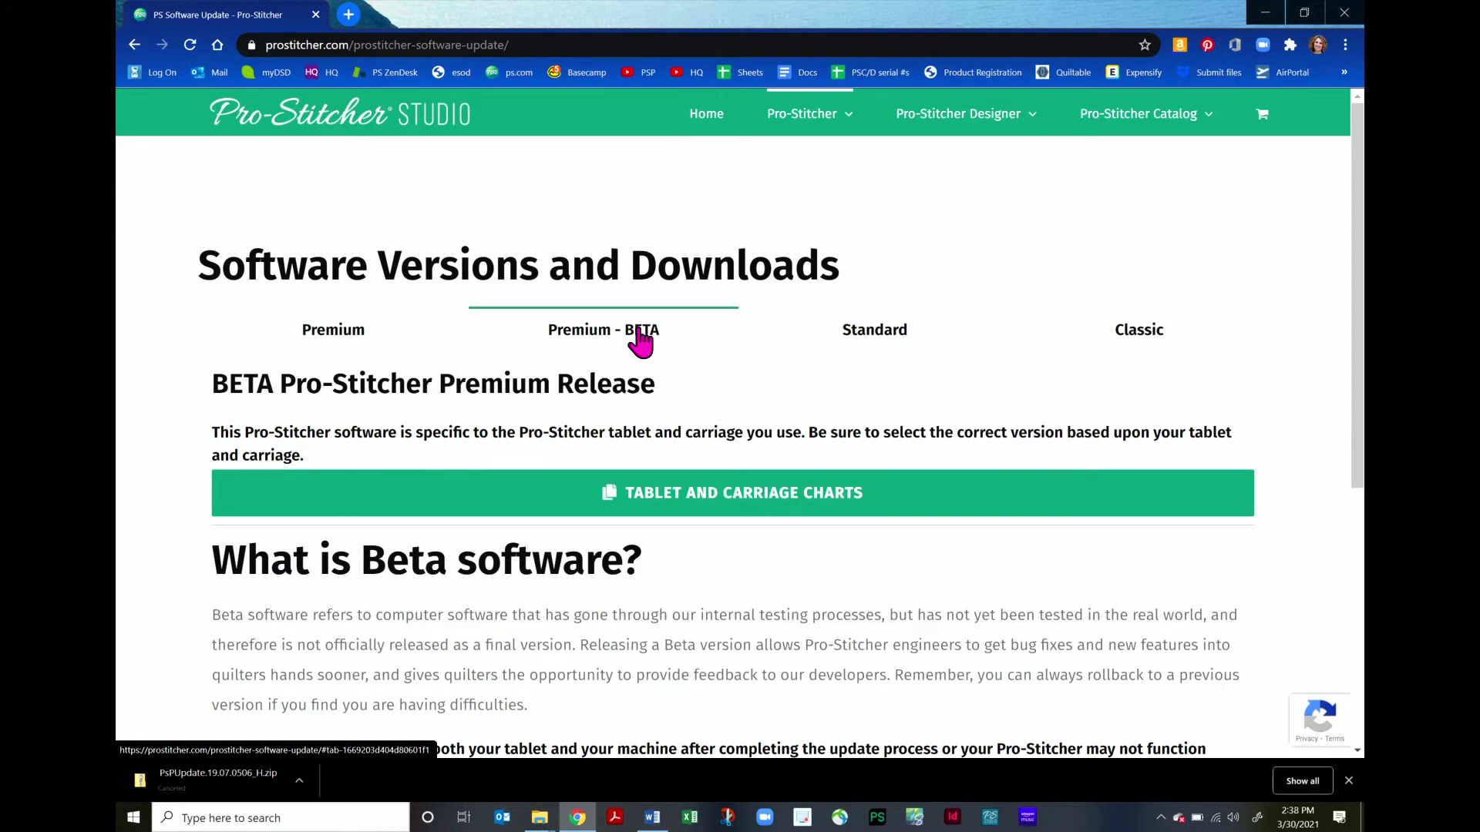
pyautogui.scroll(-2, 552, 416)
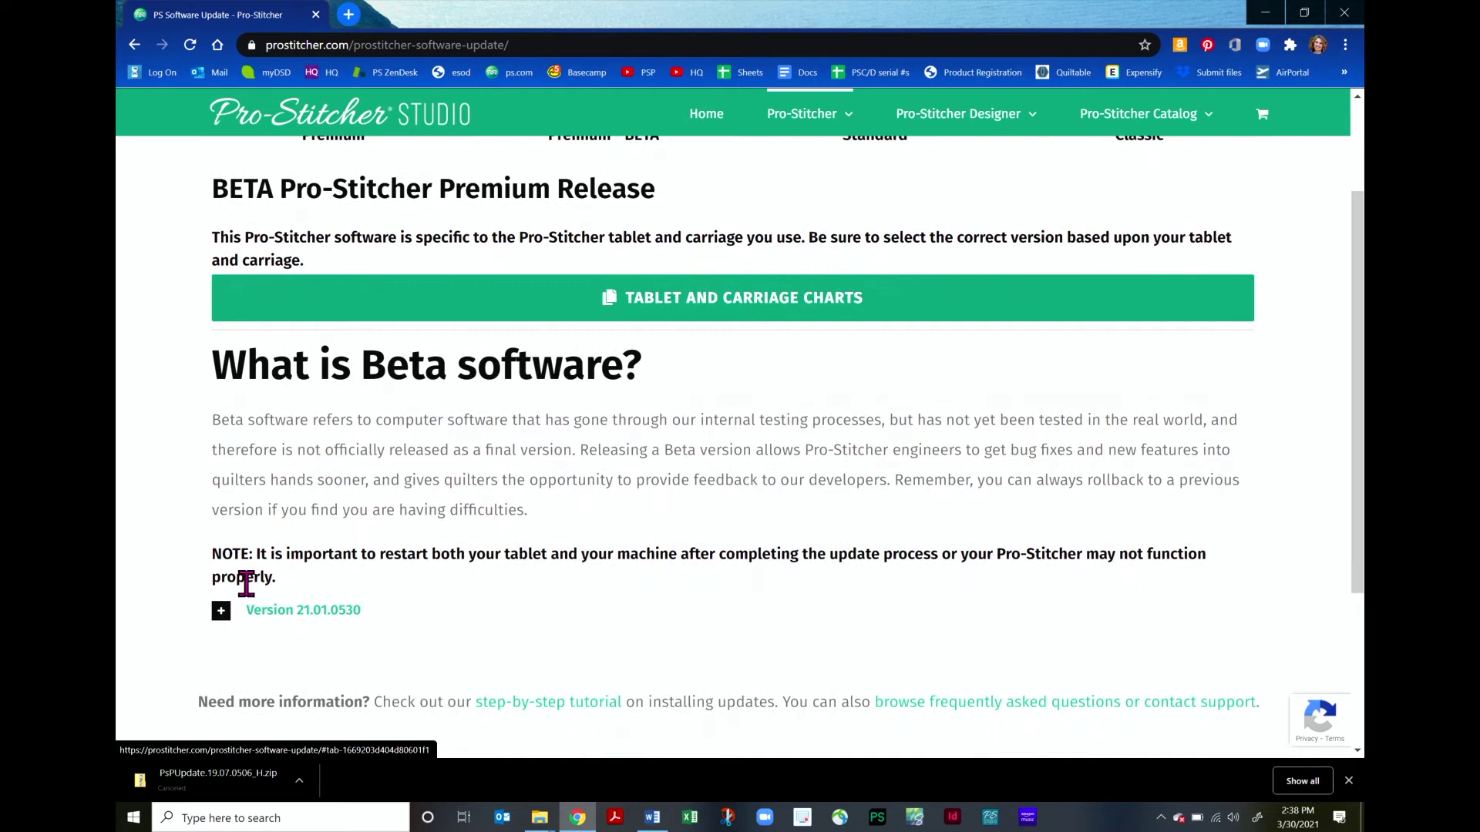
pyautogui.click(221, 612)
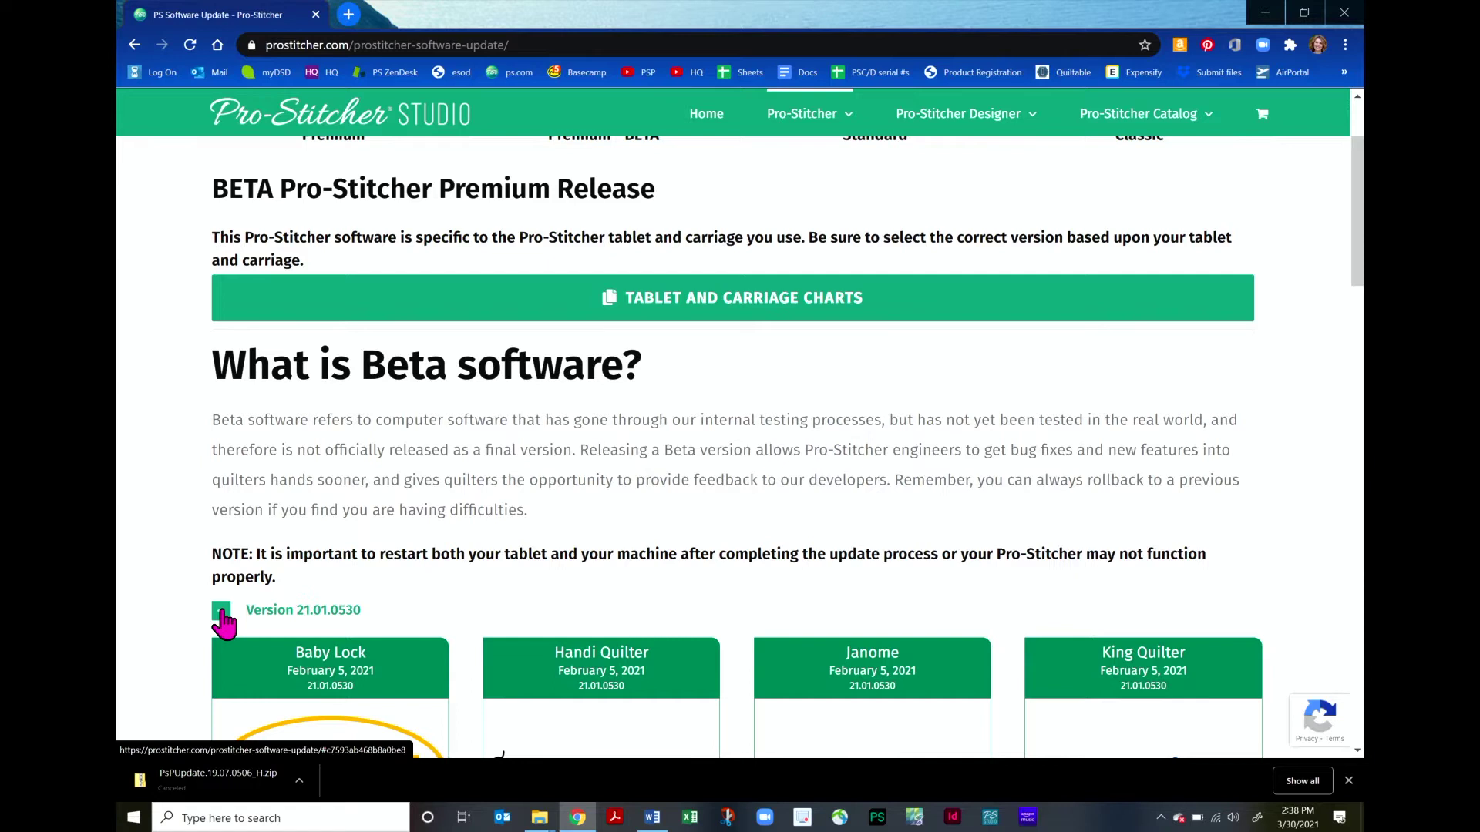
pyautogui.scroll(-1, 574, 537)
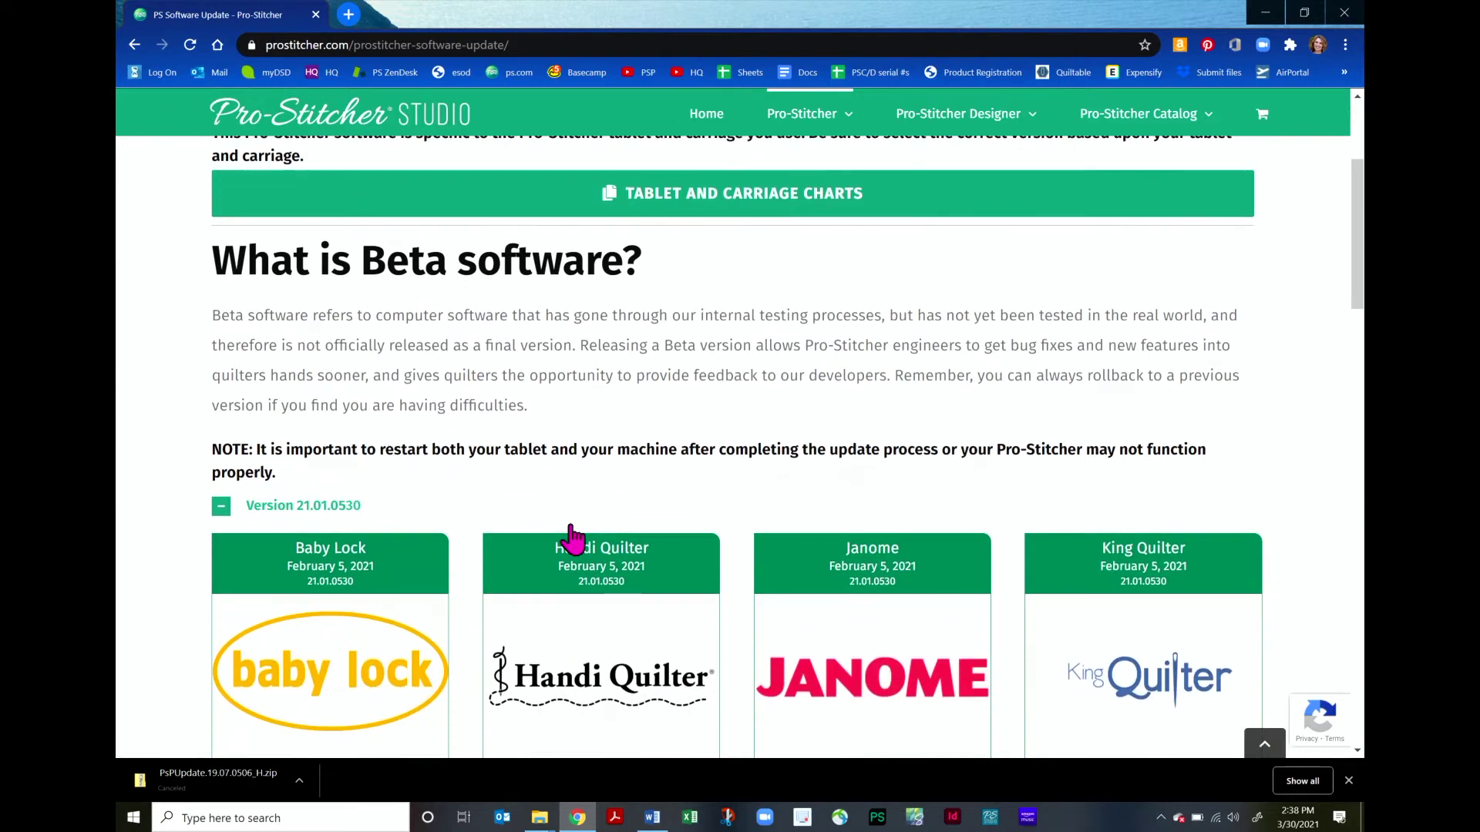
pyautogui.scroll(-2, 574, 538)
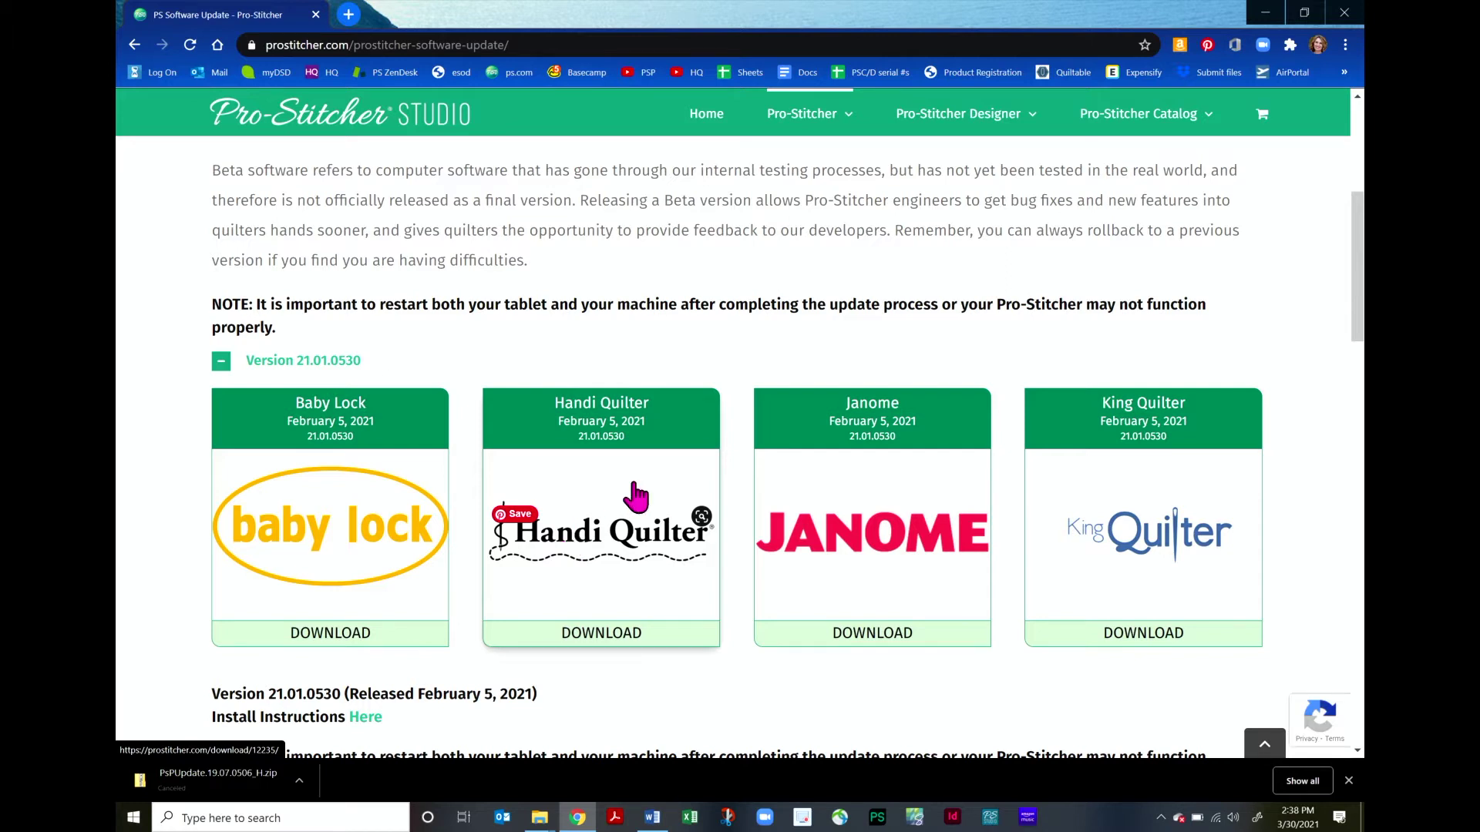
pyautogui.scroll(-1, 648, 483)
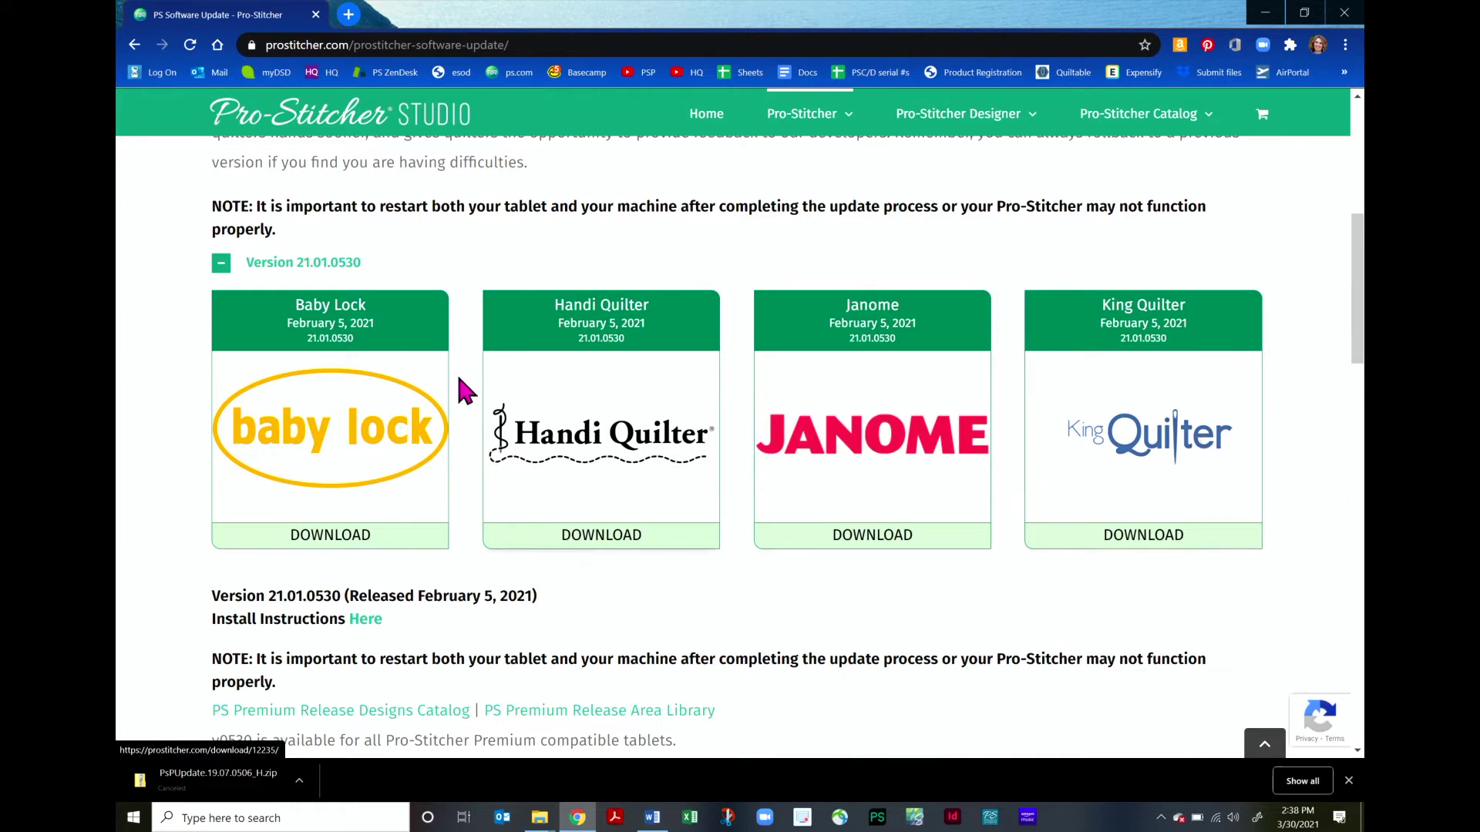
# Start the Handi Quilter beta download, cancel the duplicate PsPUpdate (1).zip, and show it in Downloads.
pyautogui.click(644, 461)
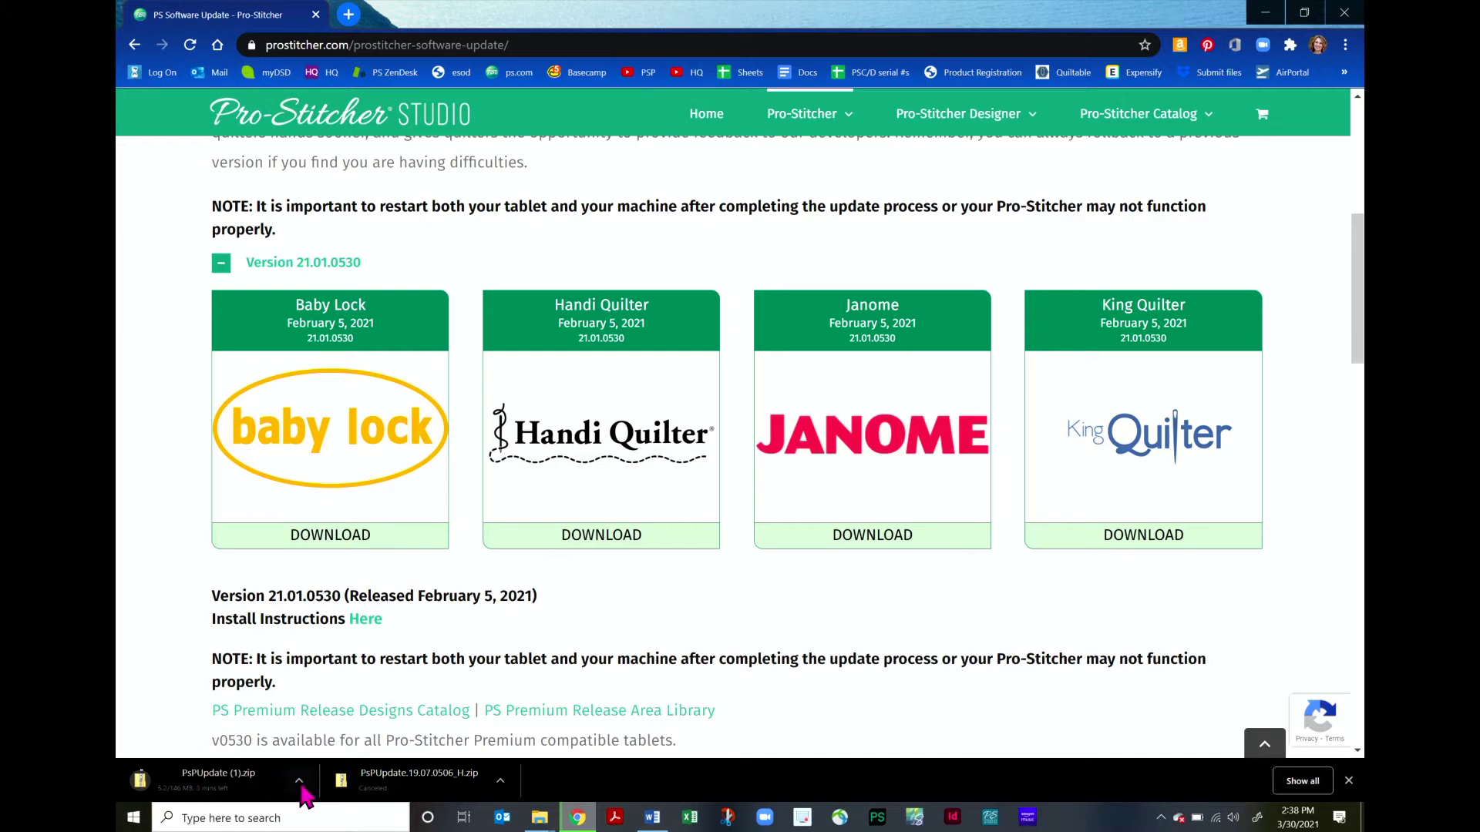
pyautogui.click(299, 781)
pyautogui.click(339, 740)
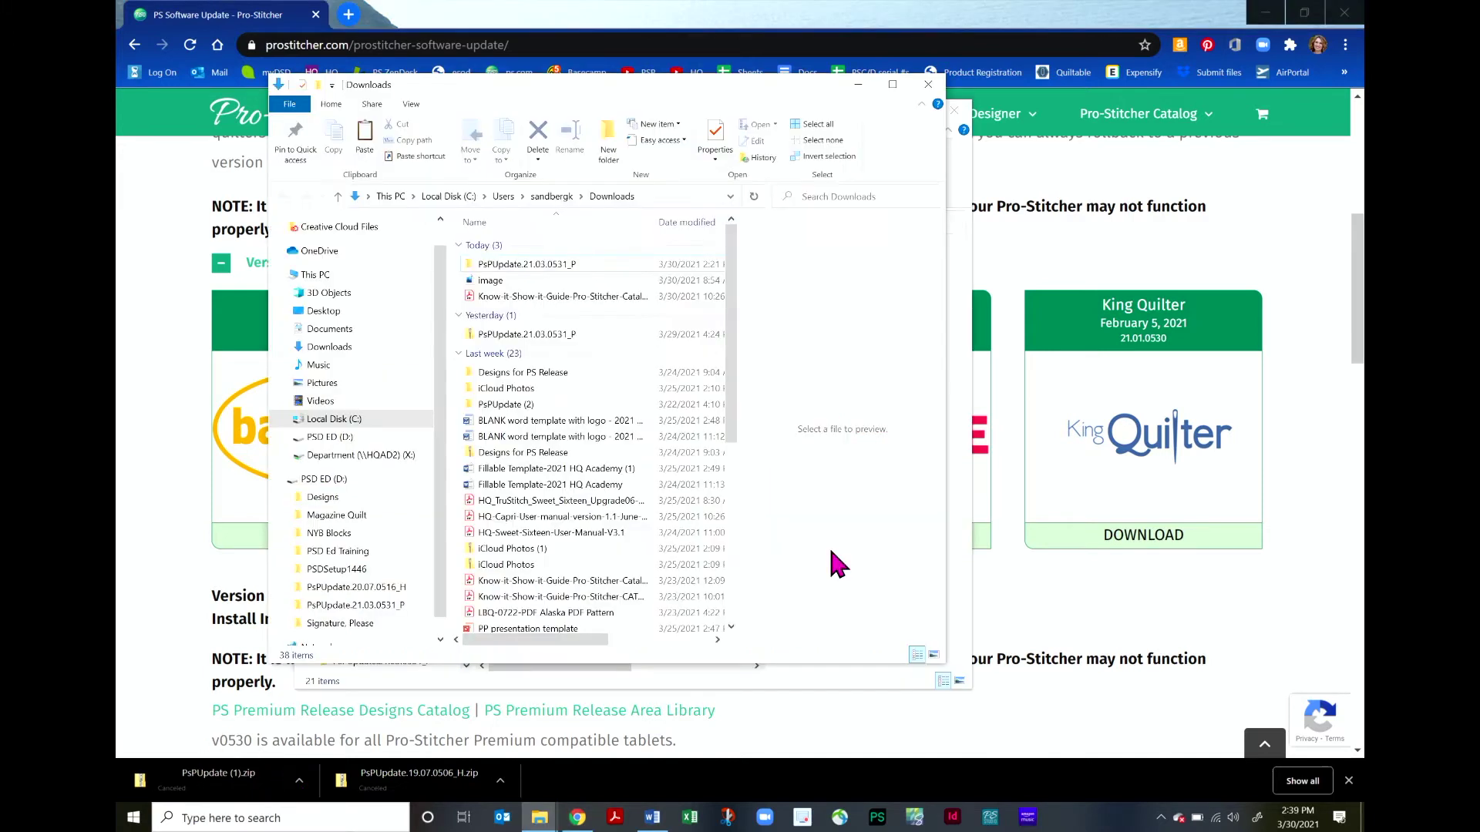
# Extract all of PsPUpdate.21.03.0531_P.zip into its suggested same-named folder in Downloads.
pyautogui.rightClick(515, 338)
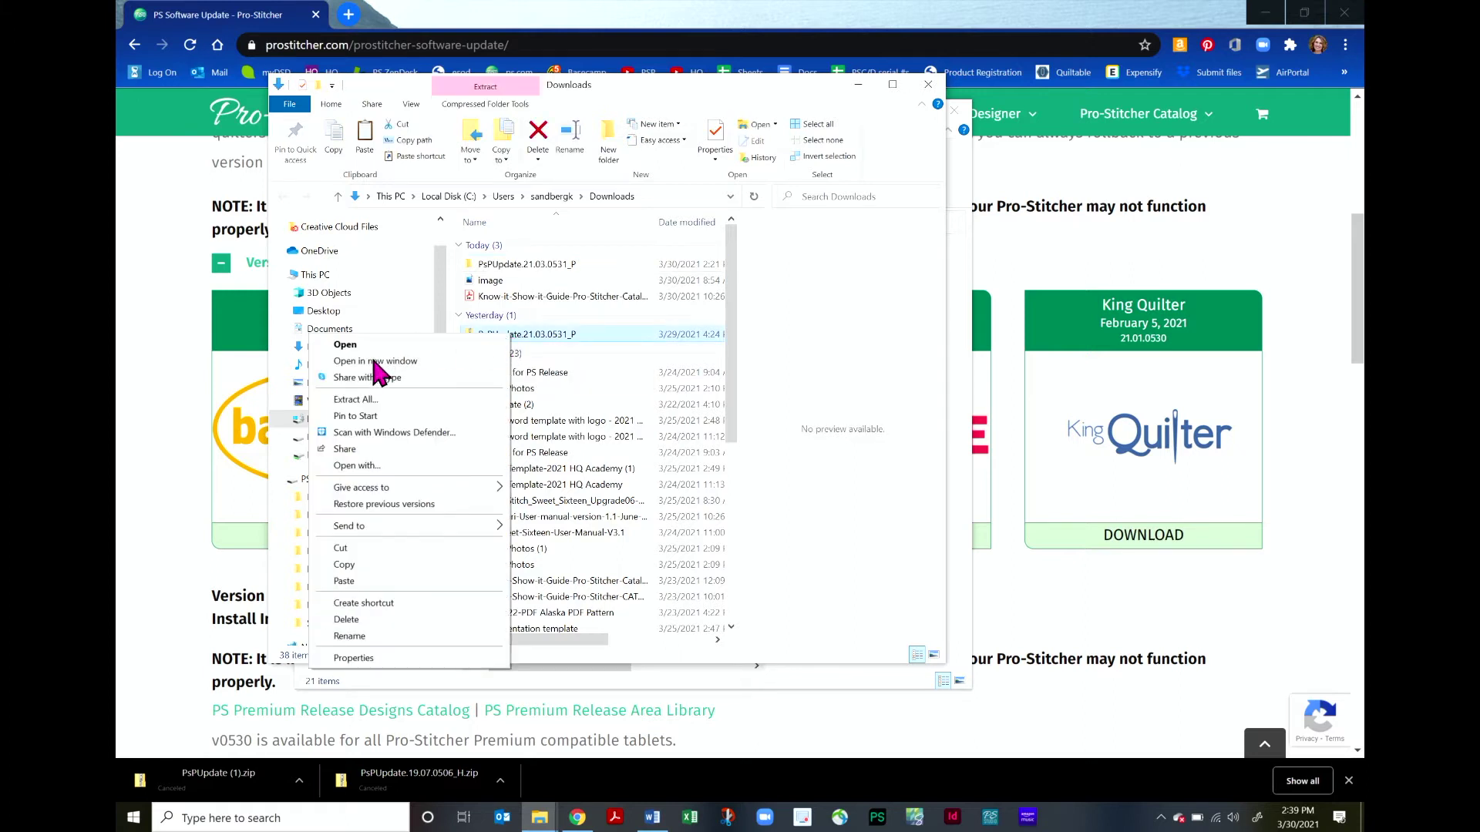
pyautogui.click(376, 400)
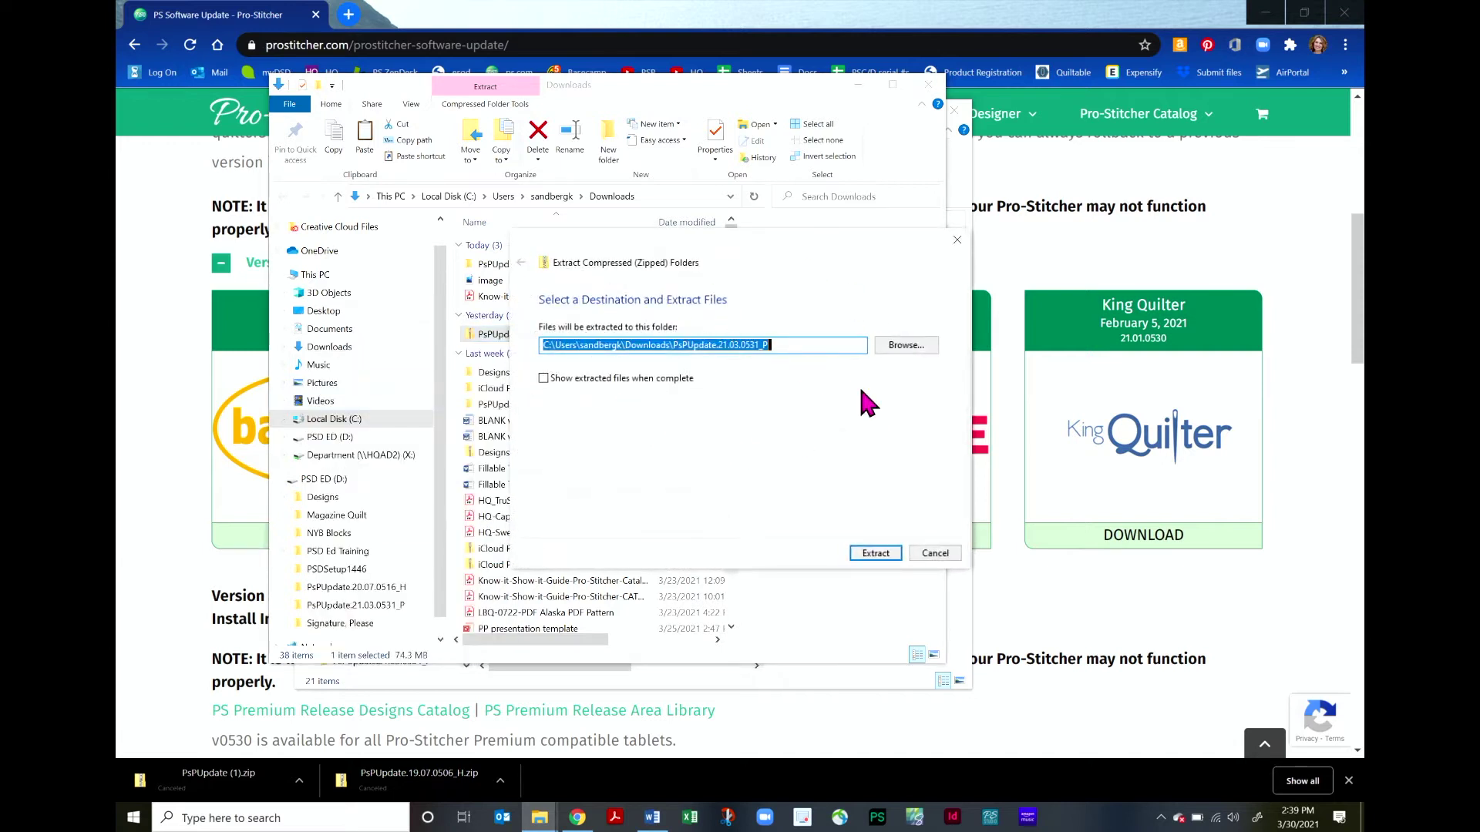
pyautogui.click(887, 552)
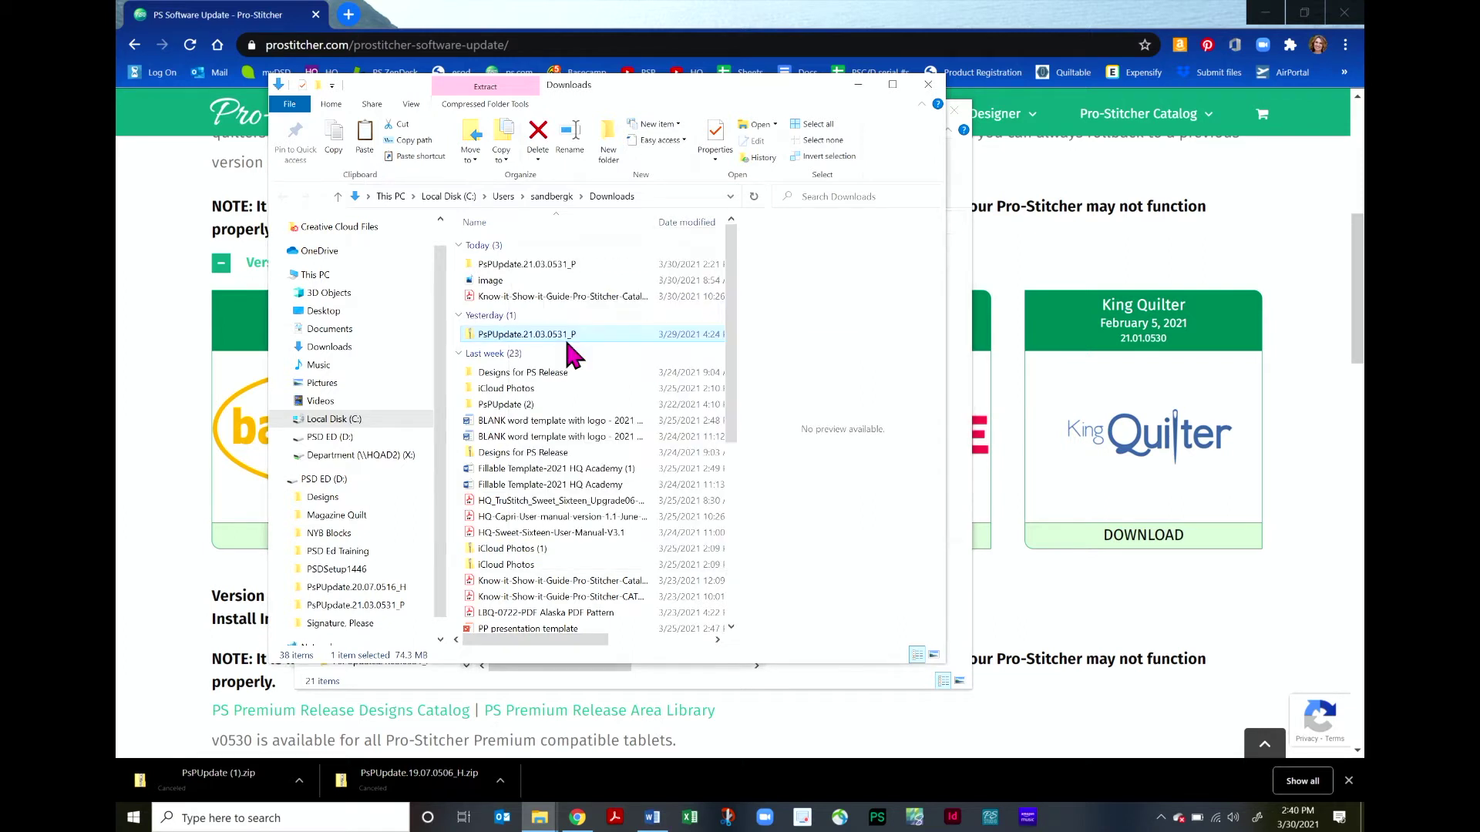
# Open the extracted PsPUpdate.21.03.0531_P folder and run the PsPUpdate updater program inside it.
pyautogui.click(588, 263)
pyautogui.moveTo(588, 264); pyautogui.dragTo(518, 335)
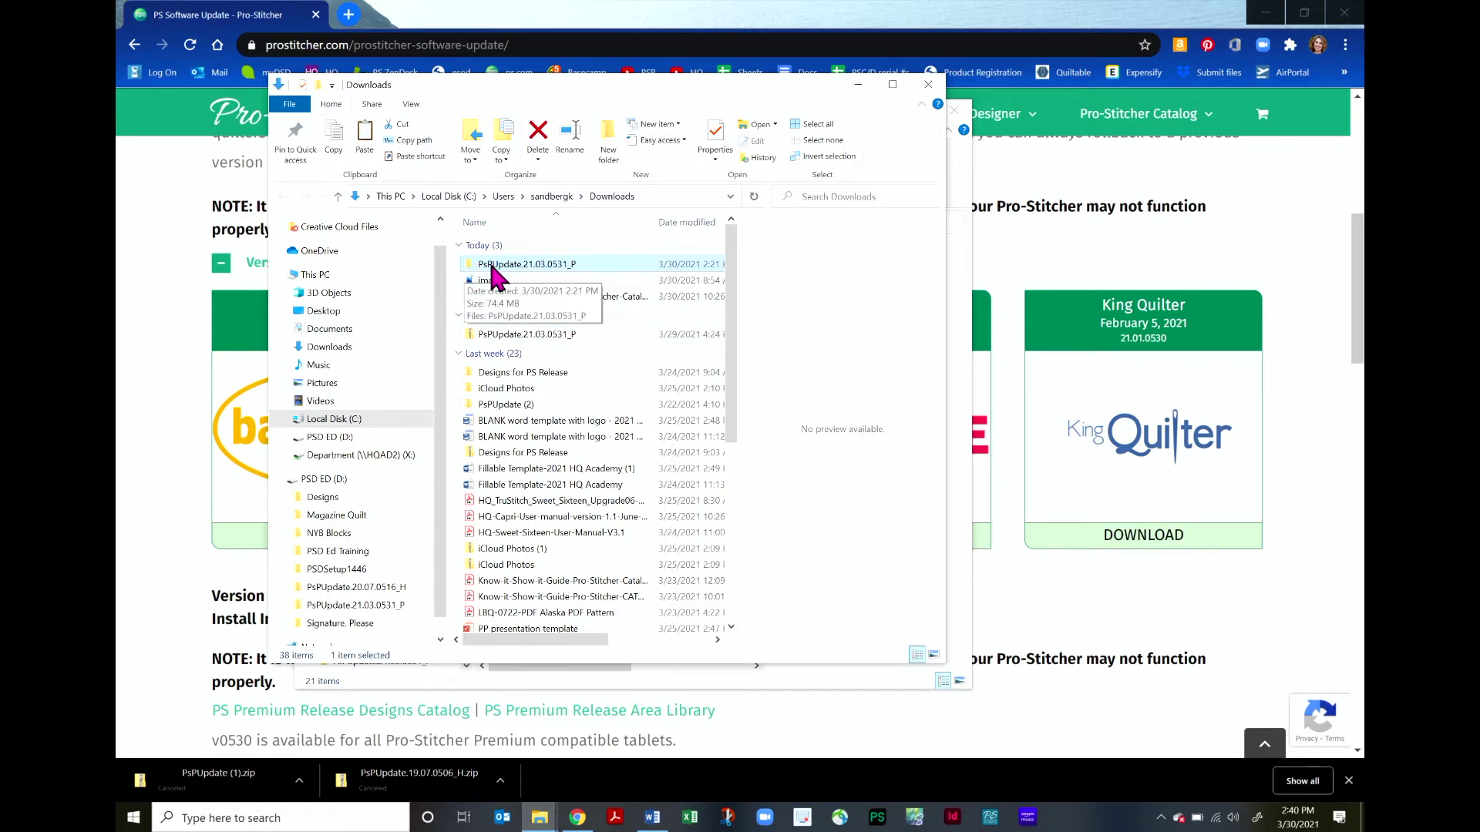
pyautogui.doubleClick(548, 263)
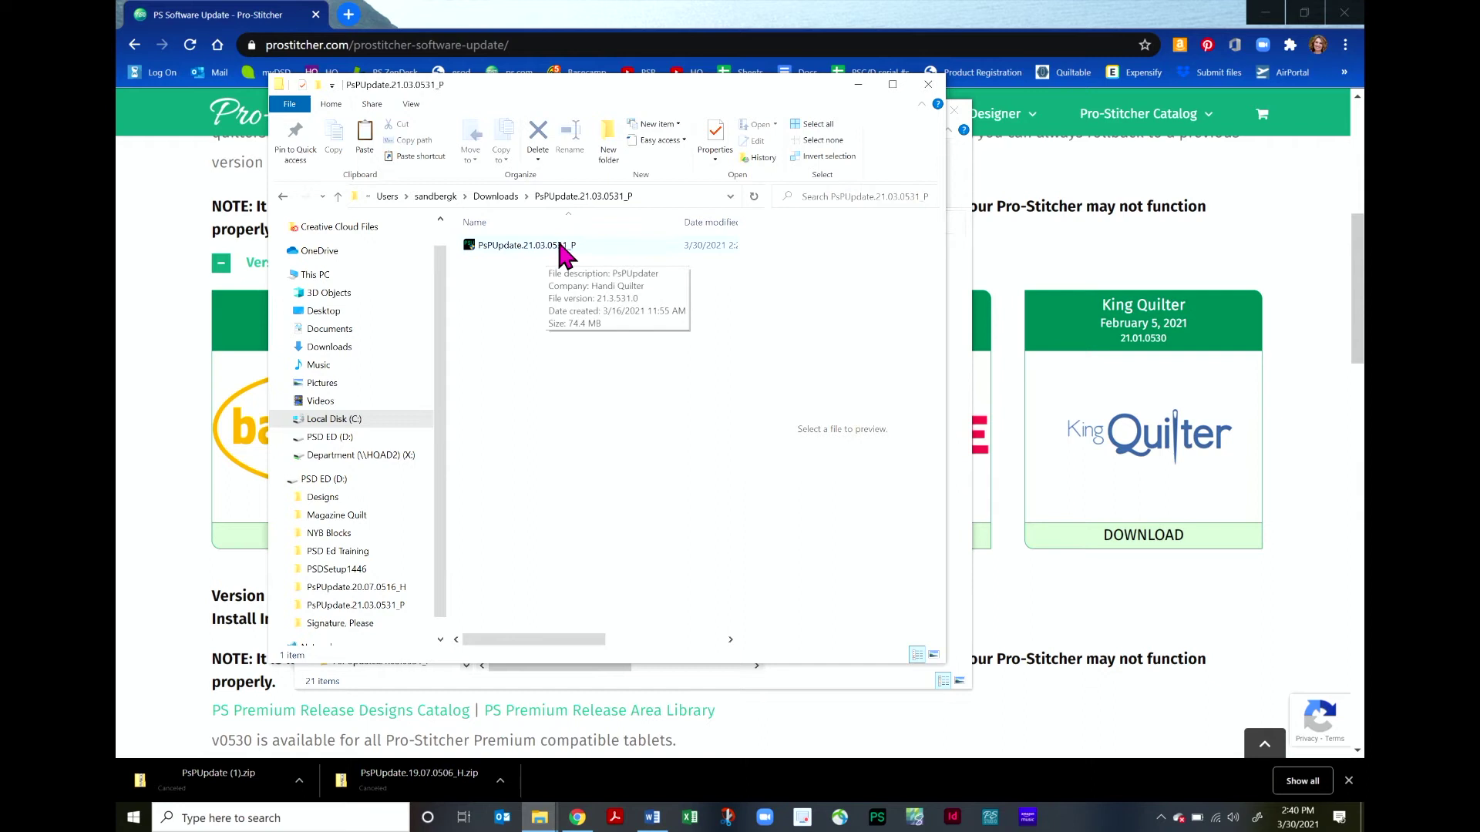
pyautogui.click(559, 245)
pyautogui.doubleClick(558, 245)
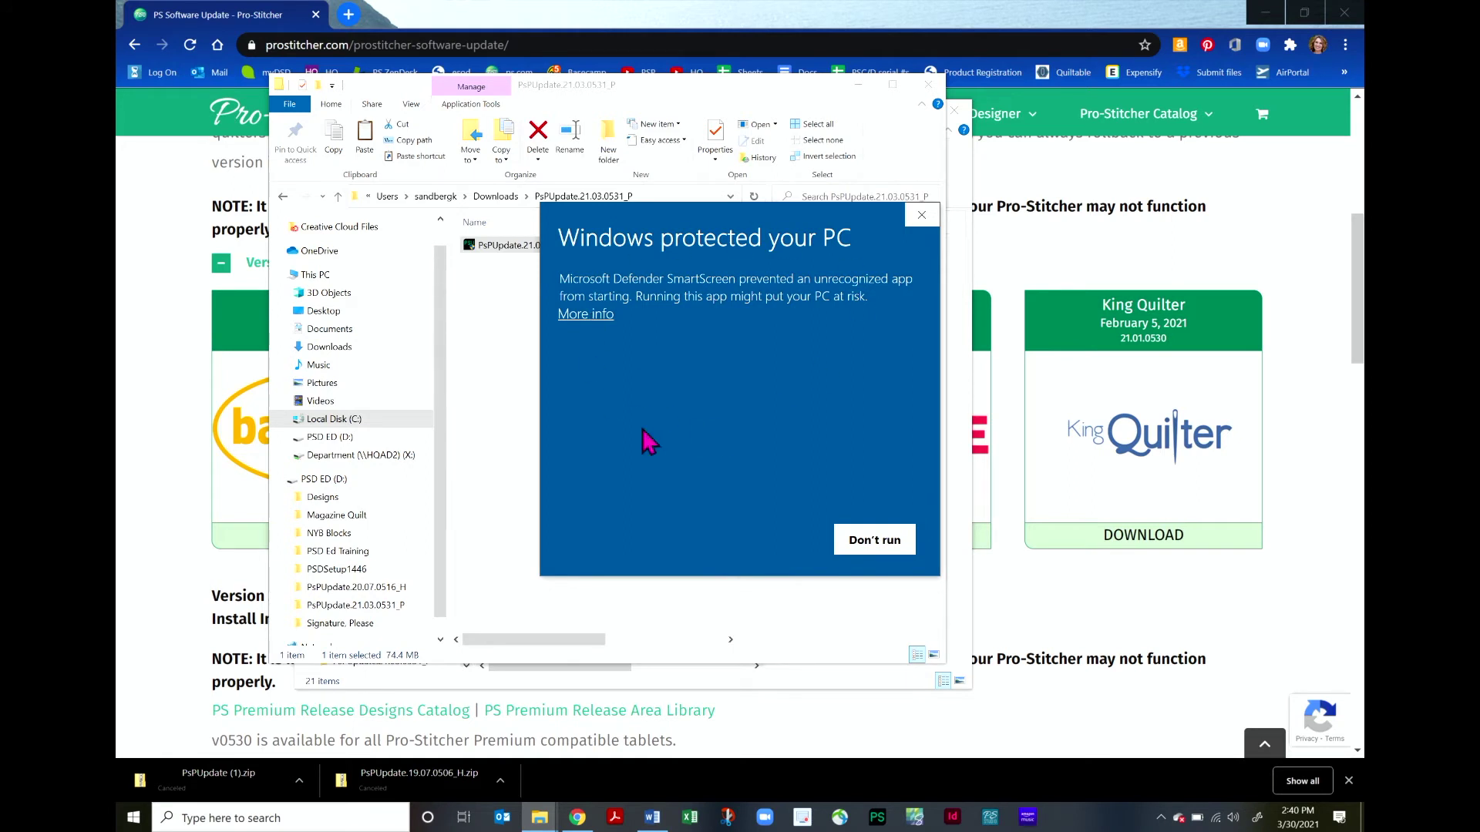
# Bypass the SmartScreen warning with Run anyway and approve the installer in User Account Control.
pyautogui.click(600, 316)
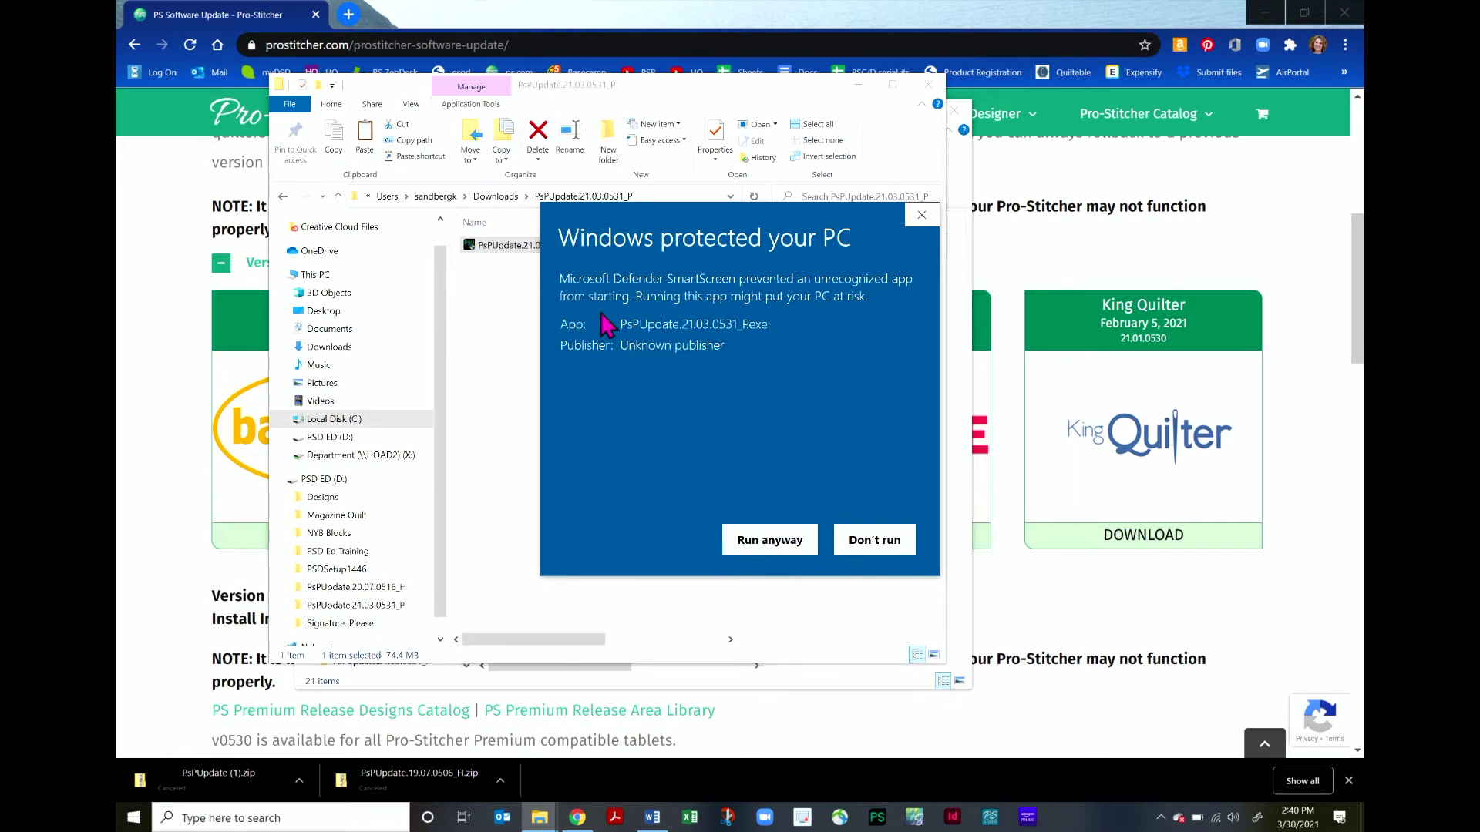
pyautogui.click(774, 542)
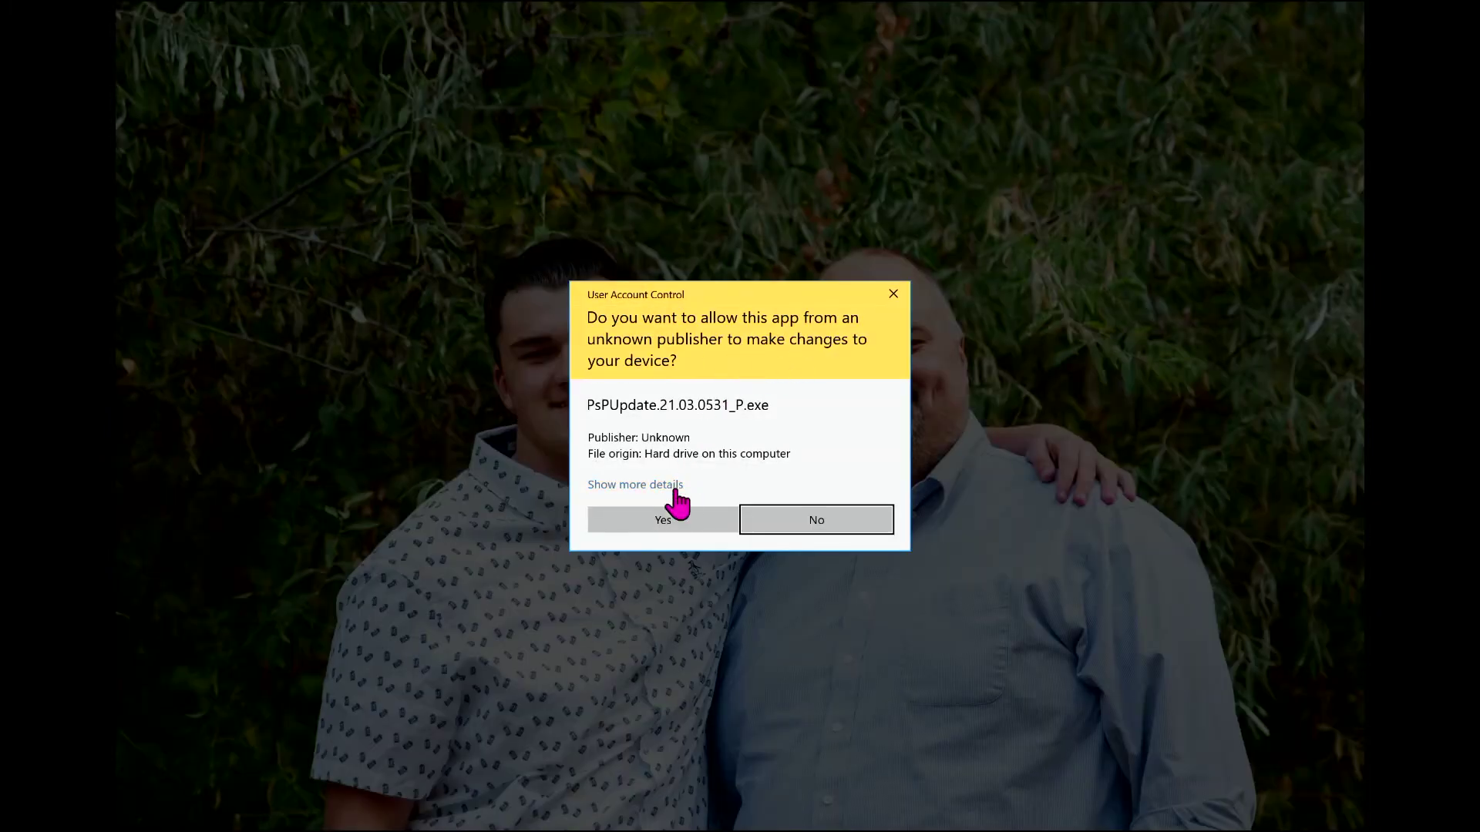
pyautogui.click(685, 531)
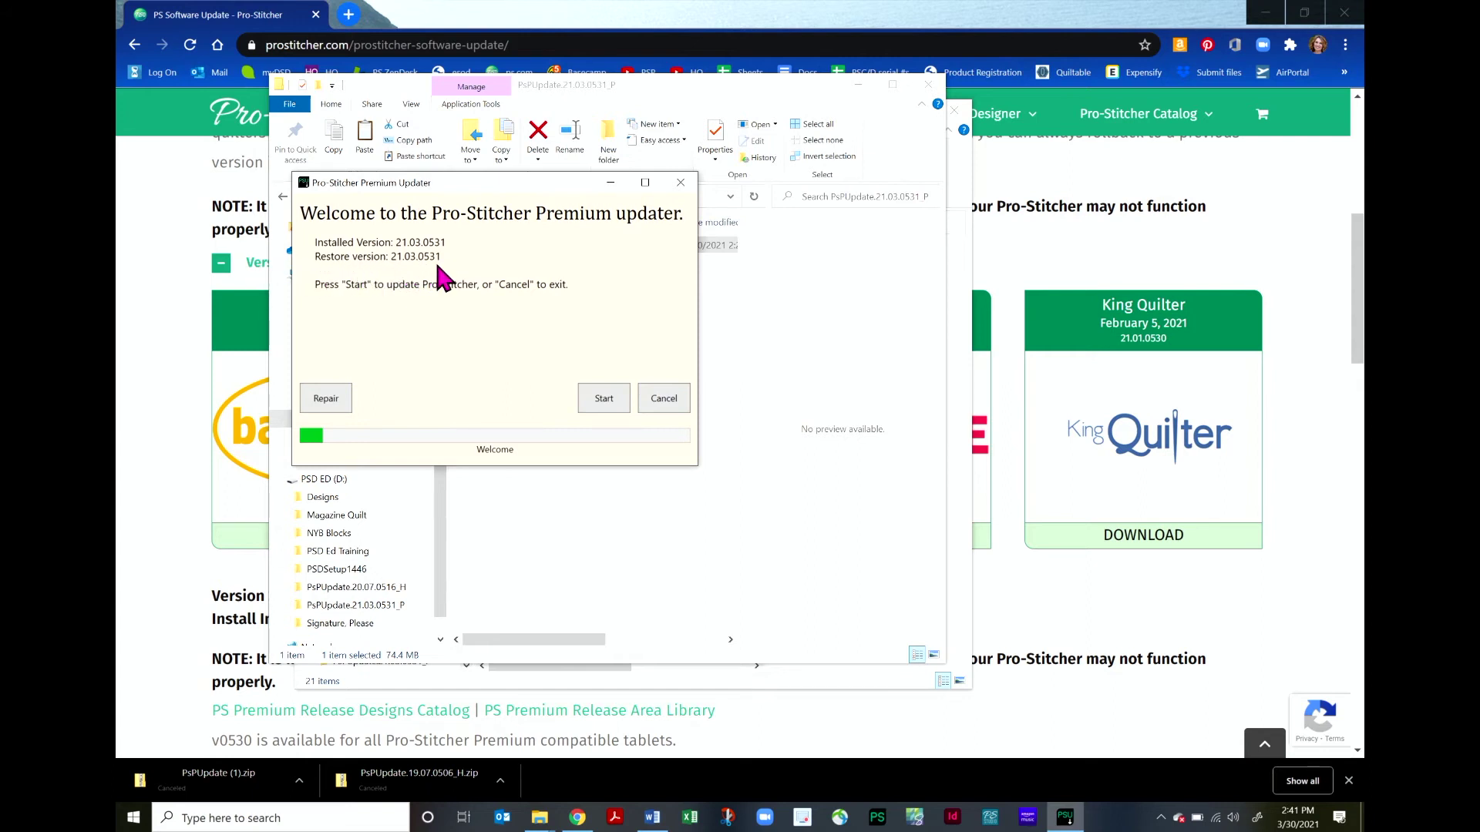
# Start and confirm the version 21.03.0531 update, waiting until the progress bar shows Finished.
pyautogui.click(604, 399)
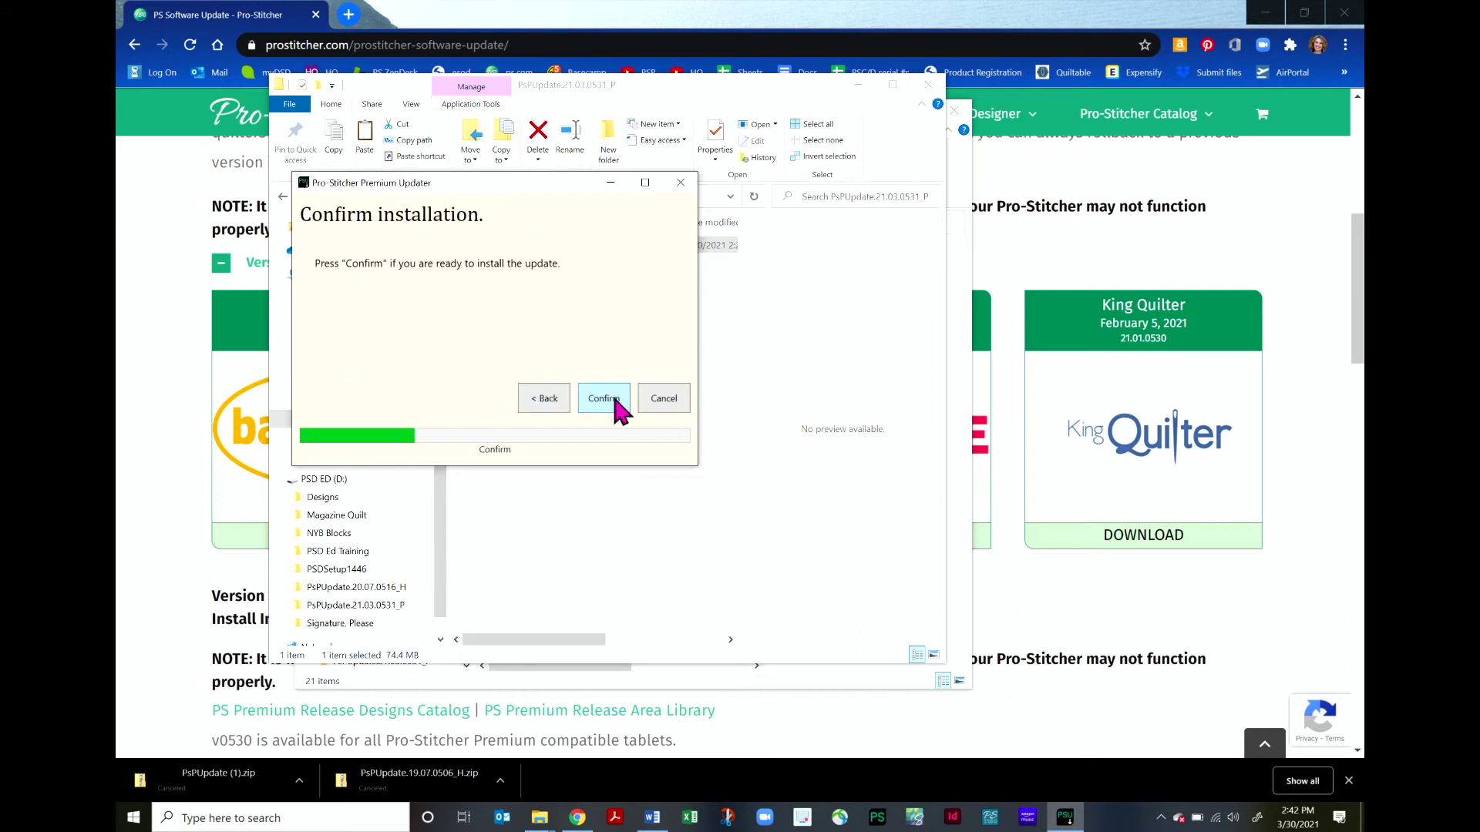
pyautogui.click(615, 401)
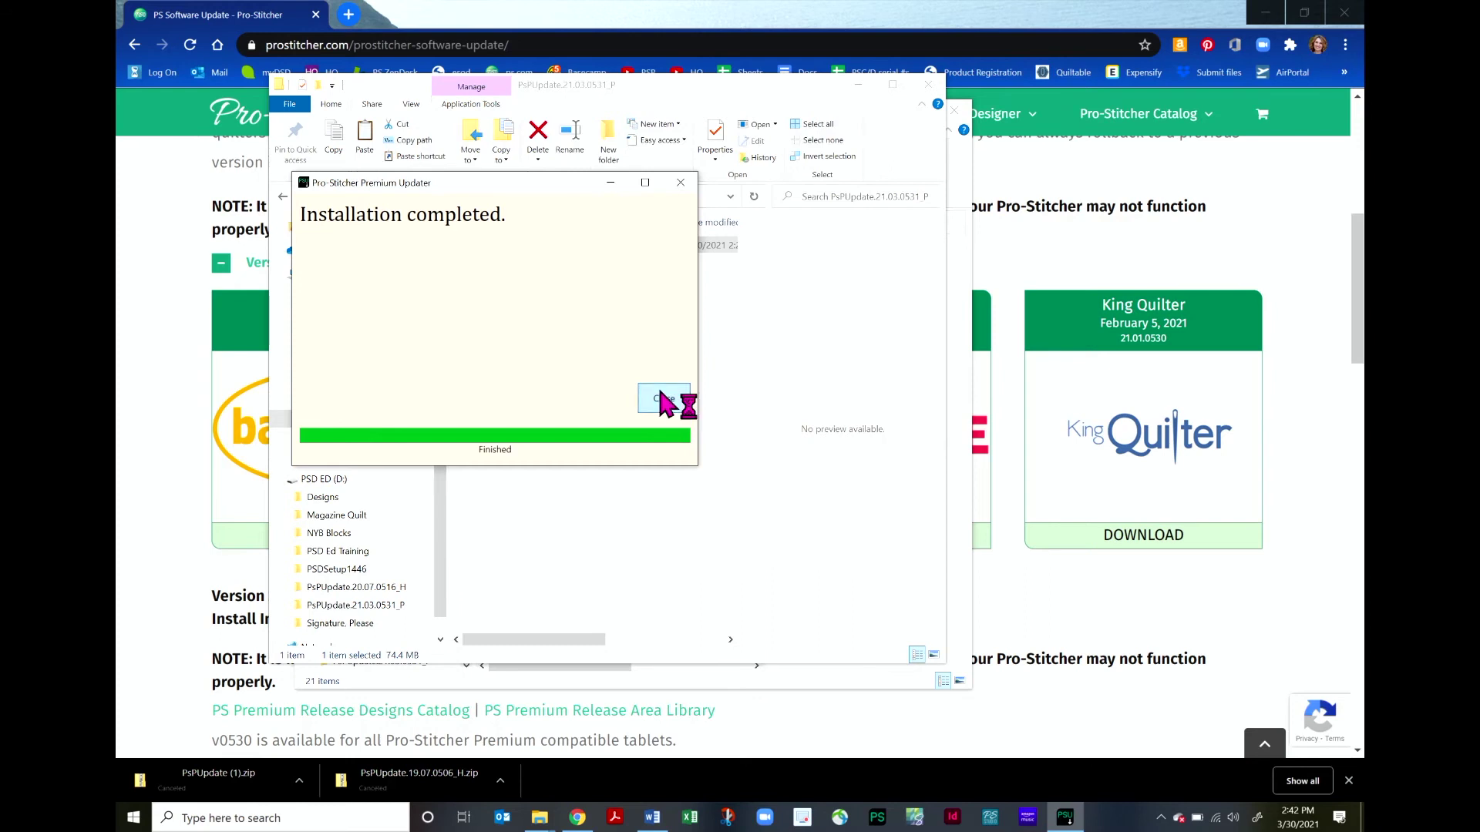
# Dismiss the Installation completed dialog so Pro-Stitcher Premium initializes and launches.
pyautogui.click(661, 397)
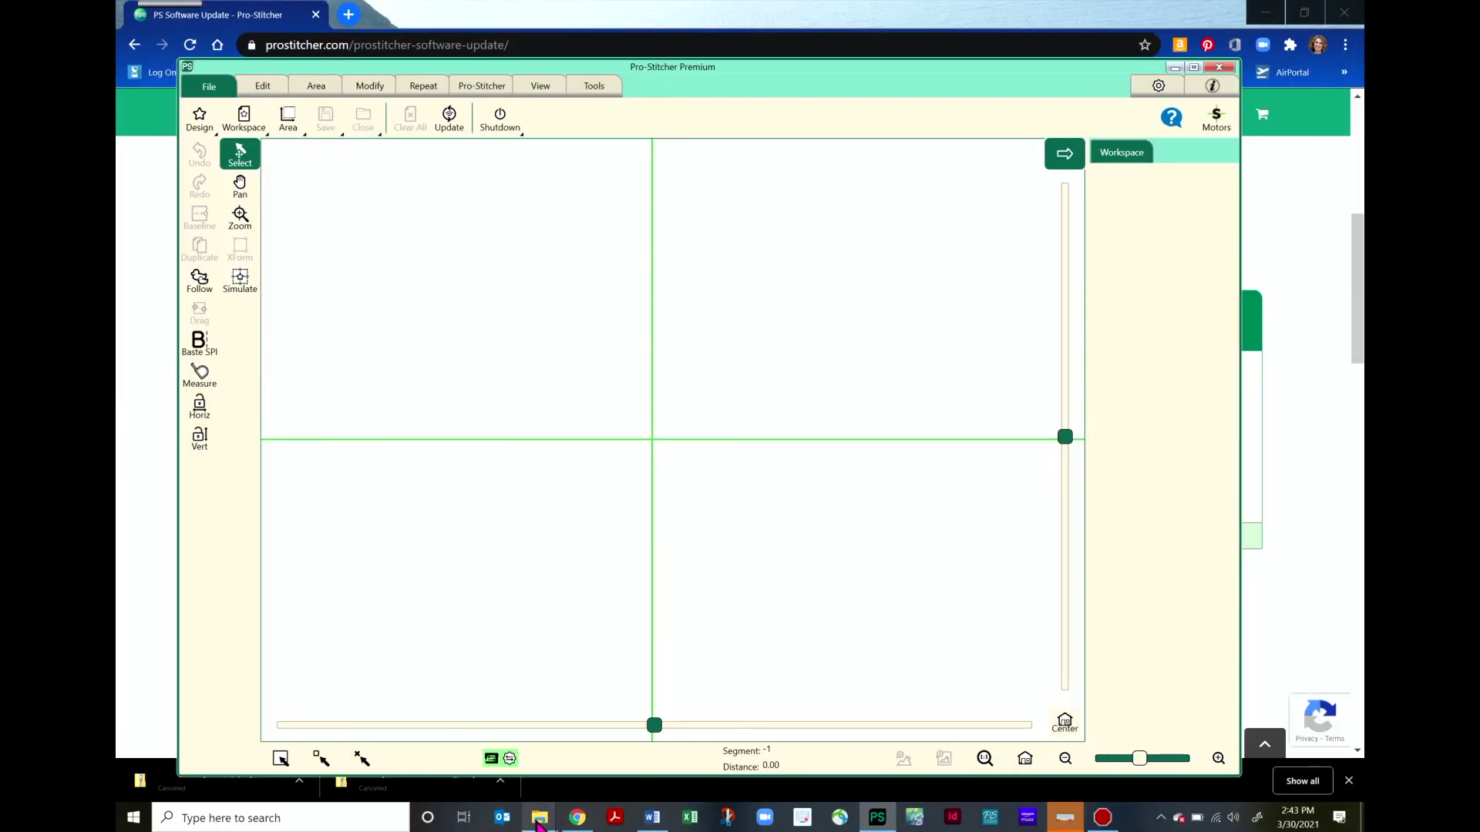
# Copy the Designs folder (2,977 items) from PSD ED (D:) into Local Disk (C:), then close Explorer.
pyautogui.moveTo(538, 823)
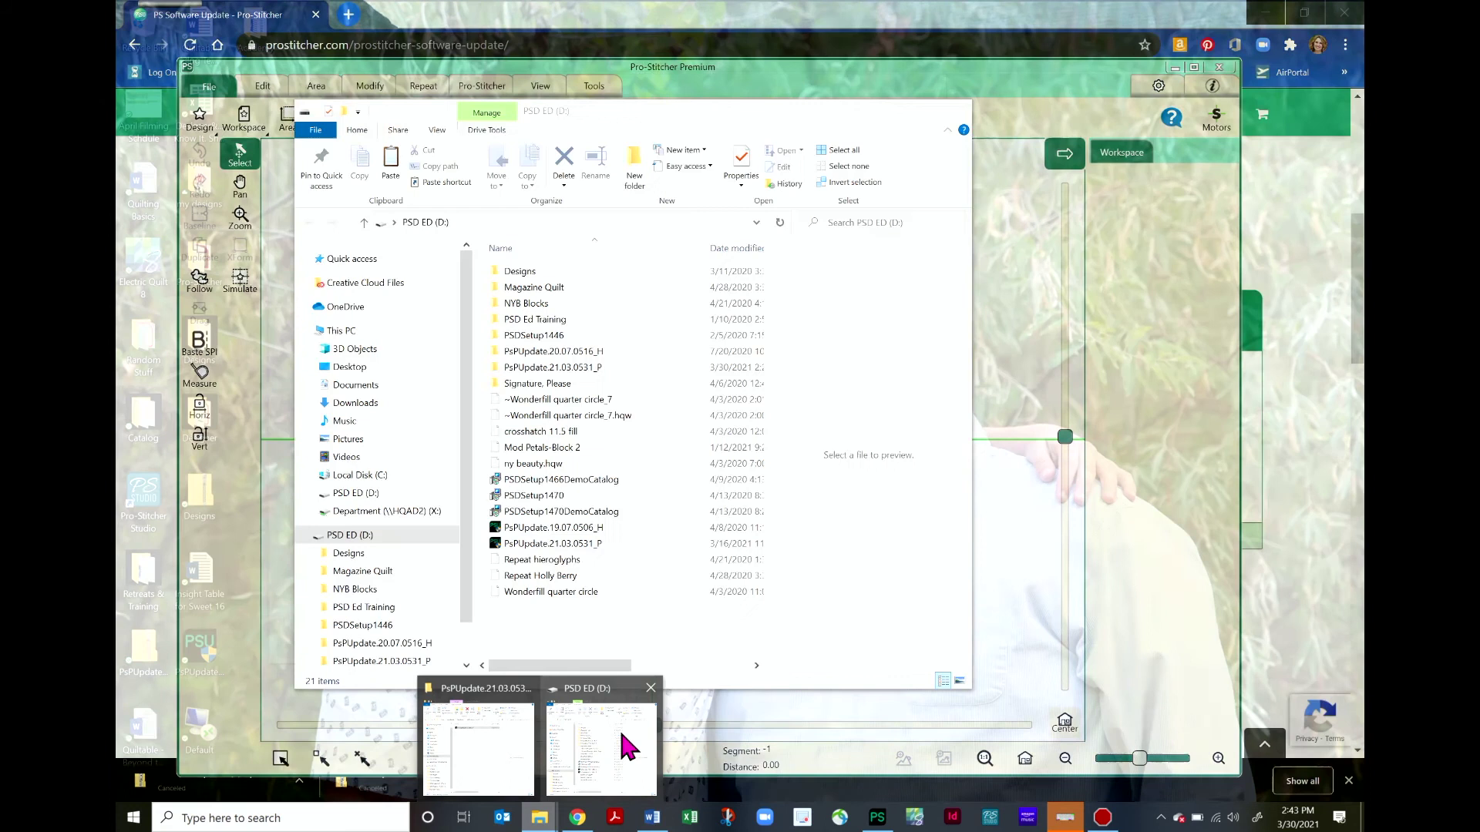
pyautogui.click(622, 746)
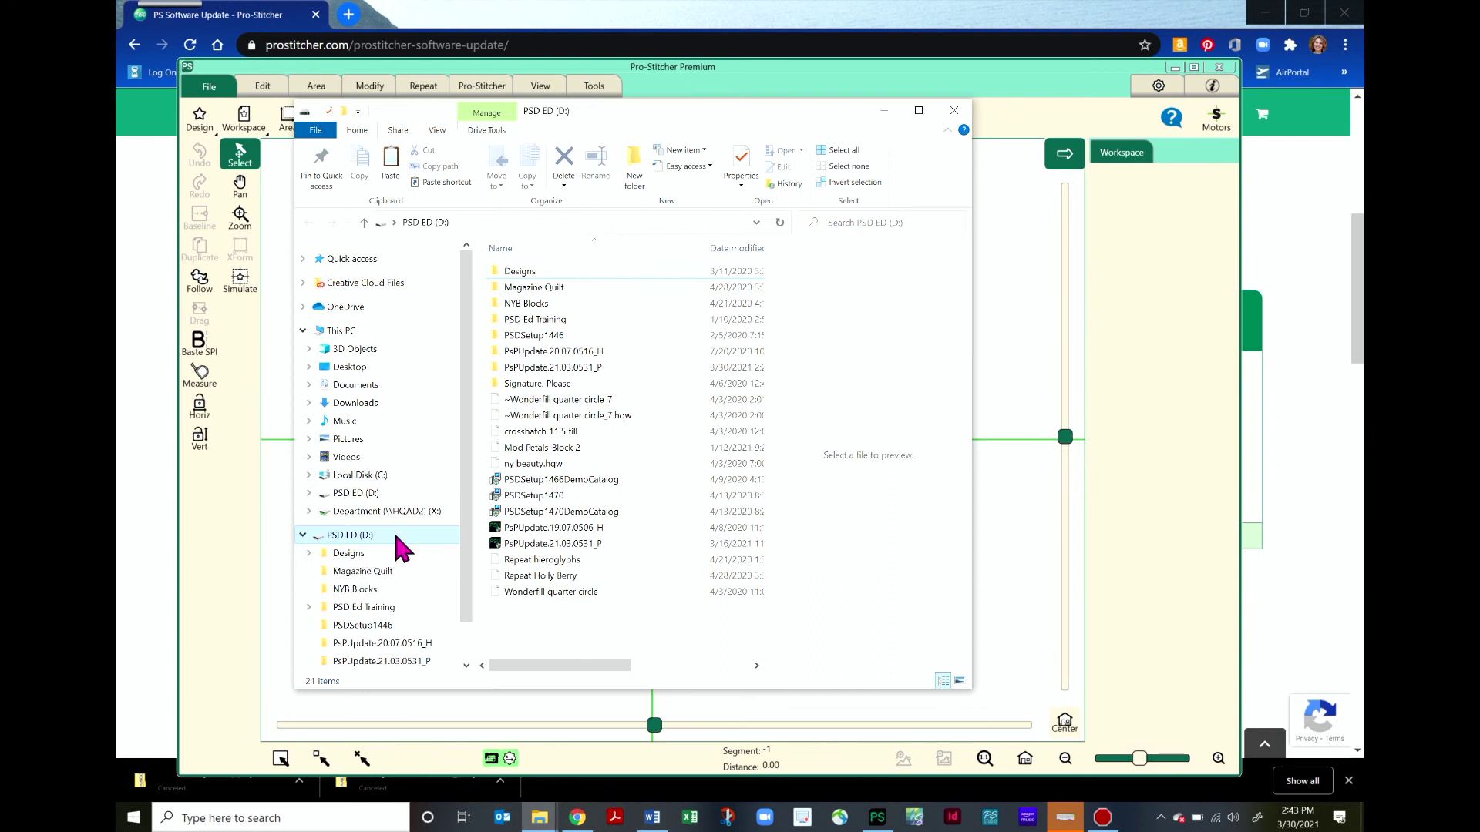
pyautogui.rightClick(539, 279)
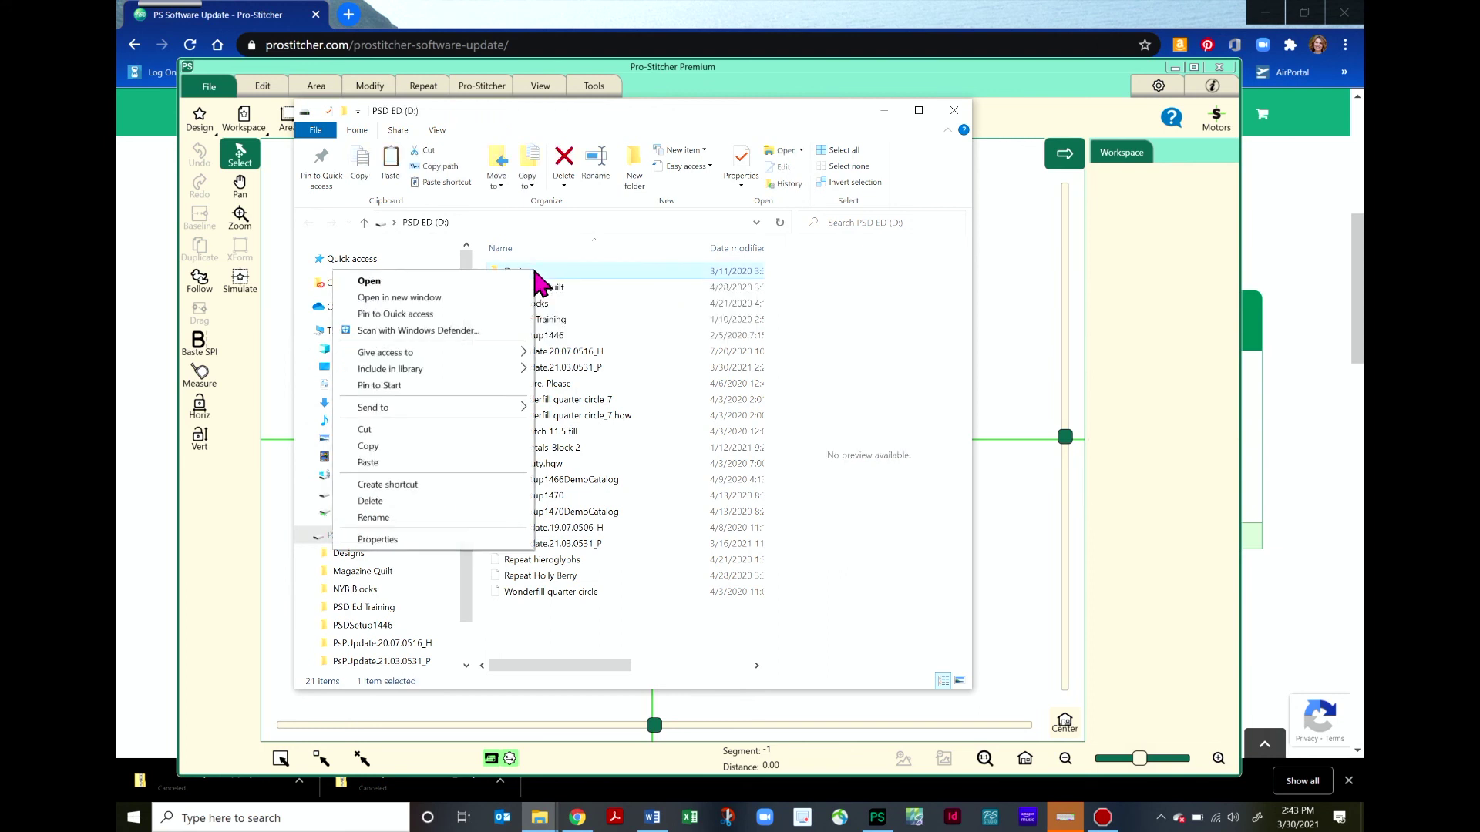
pyautogui.click(389, 457)
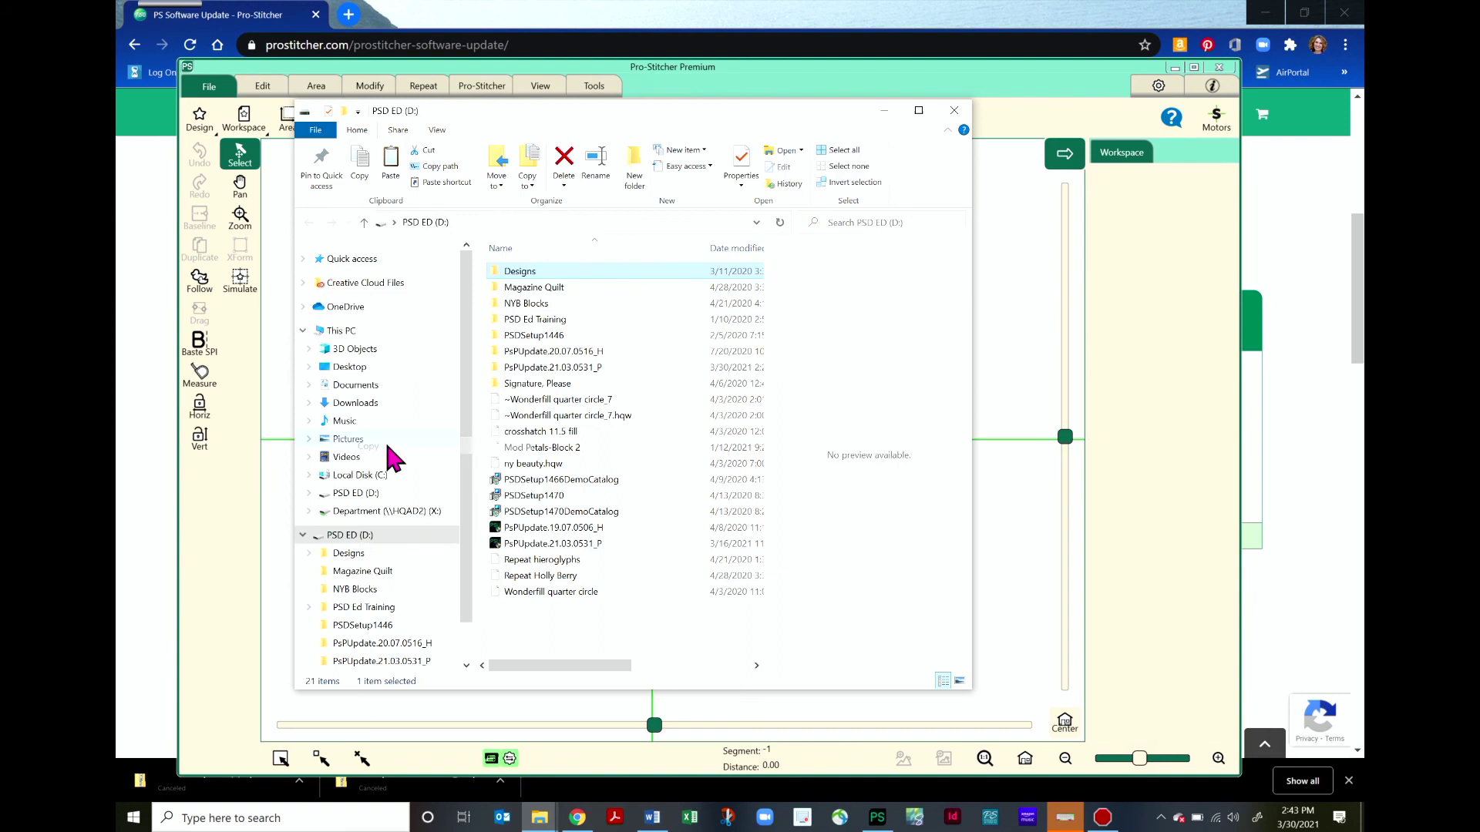
pyautogui.click(346, 476)
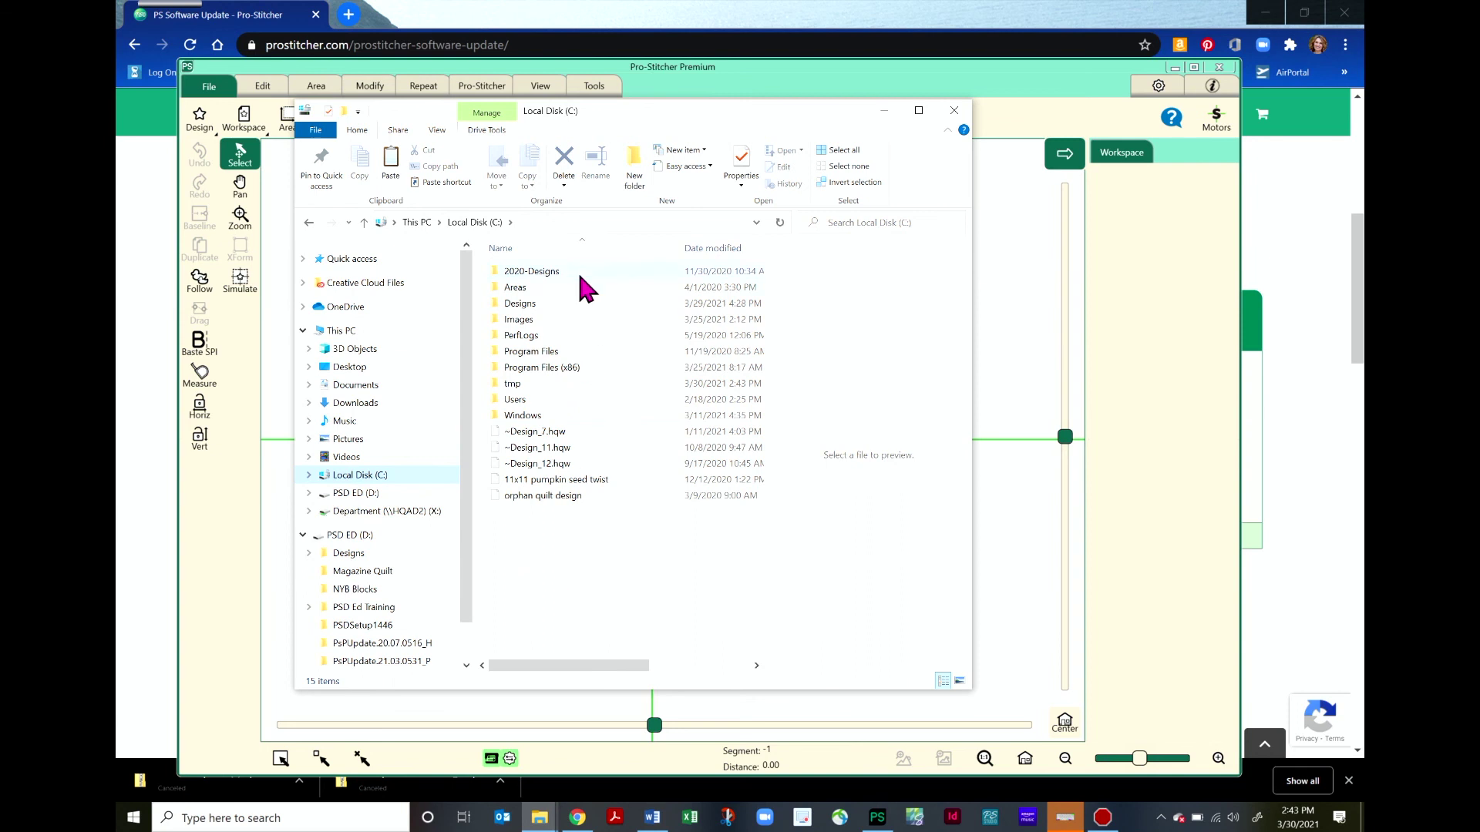
pyautogui.rightClick(508, 543)
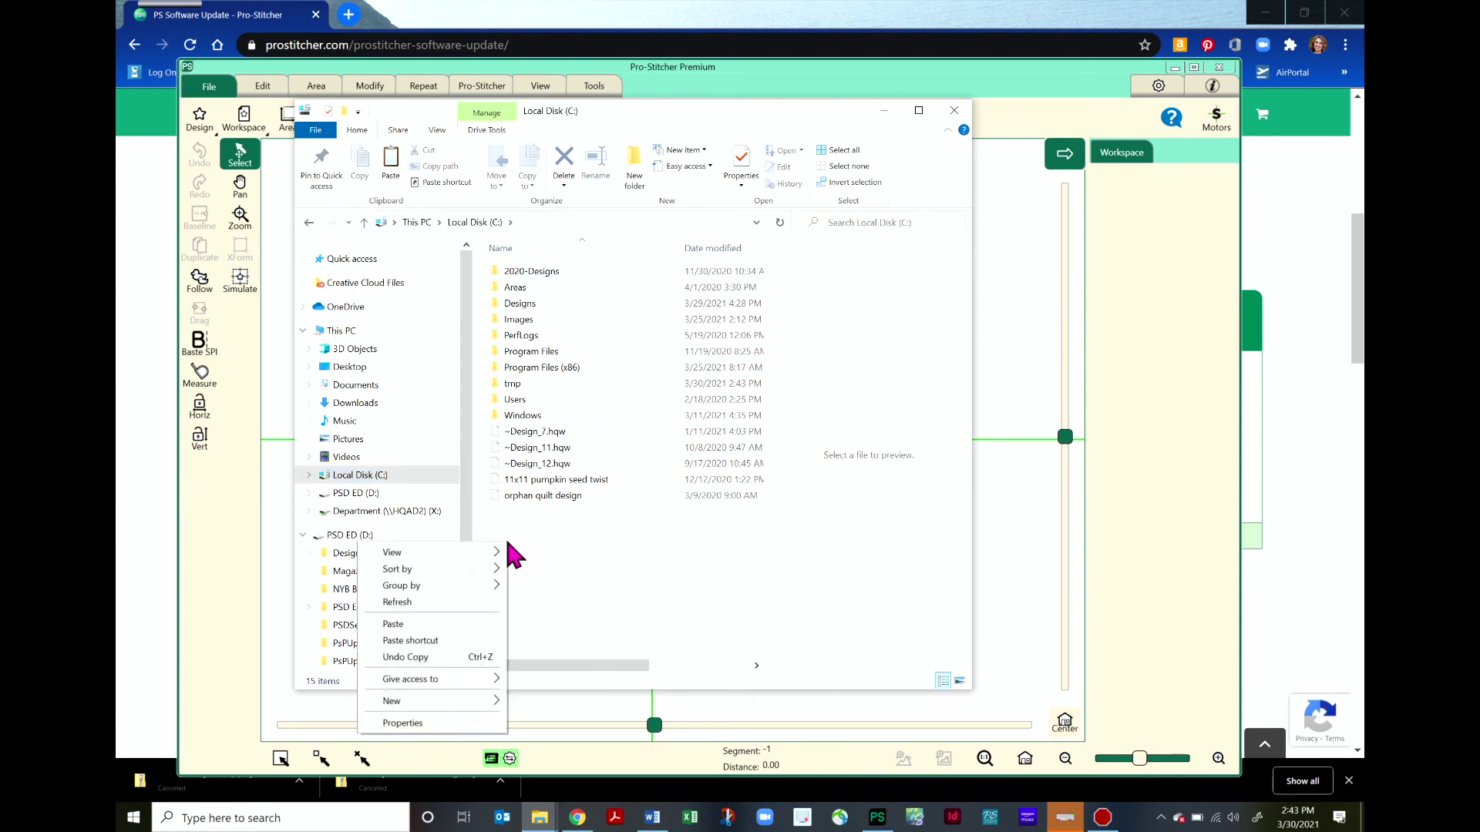
pyautogui.click(391, 622)
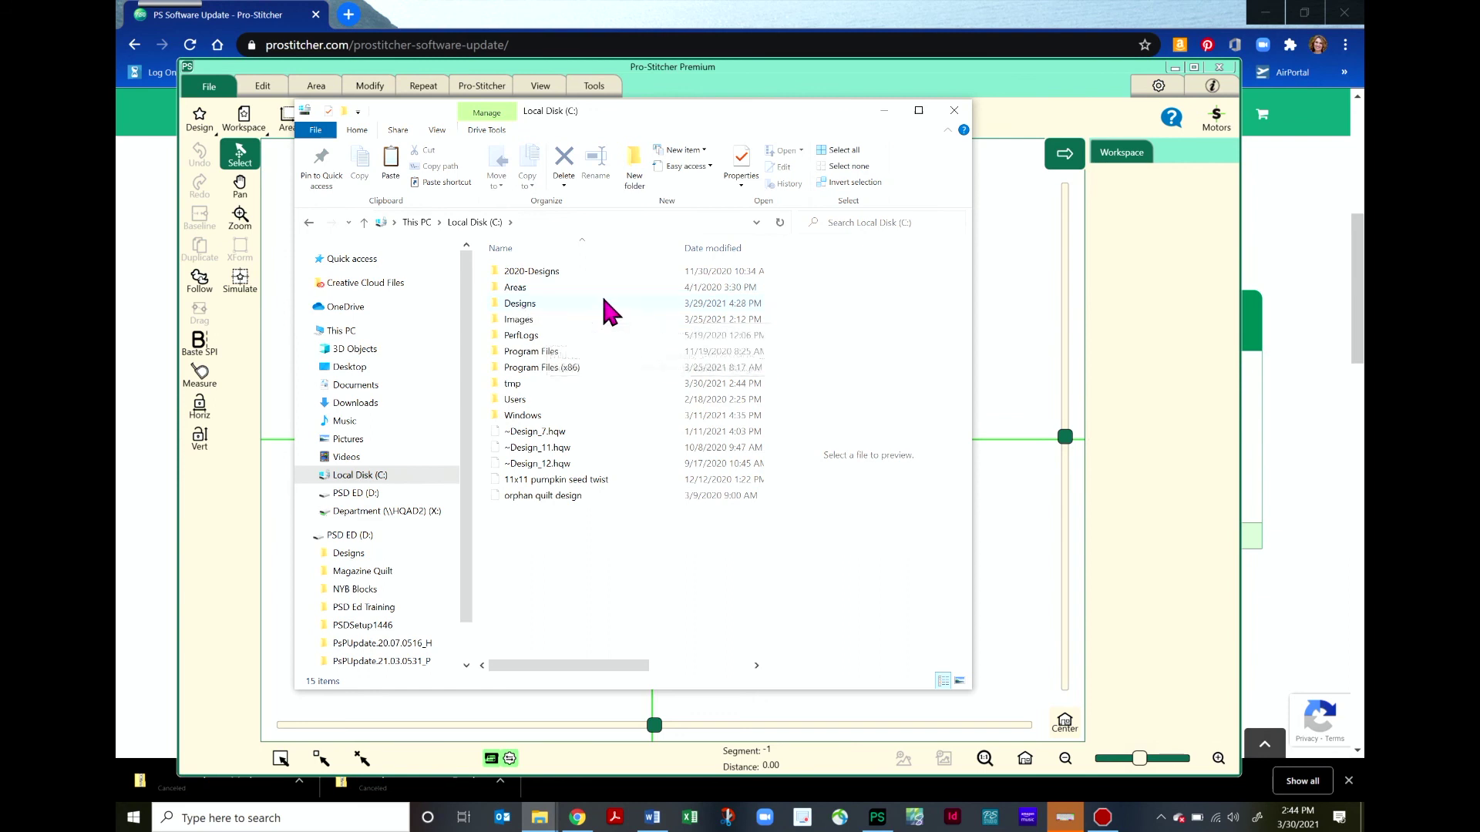
pyautogui.click(955, 111)
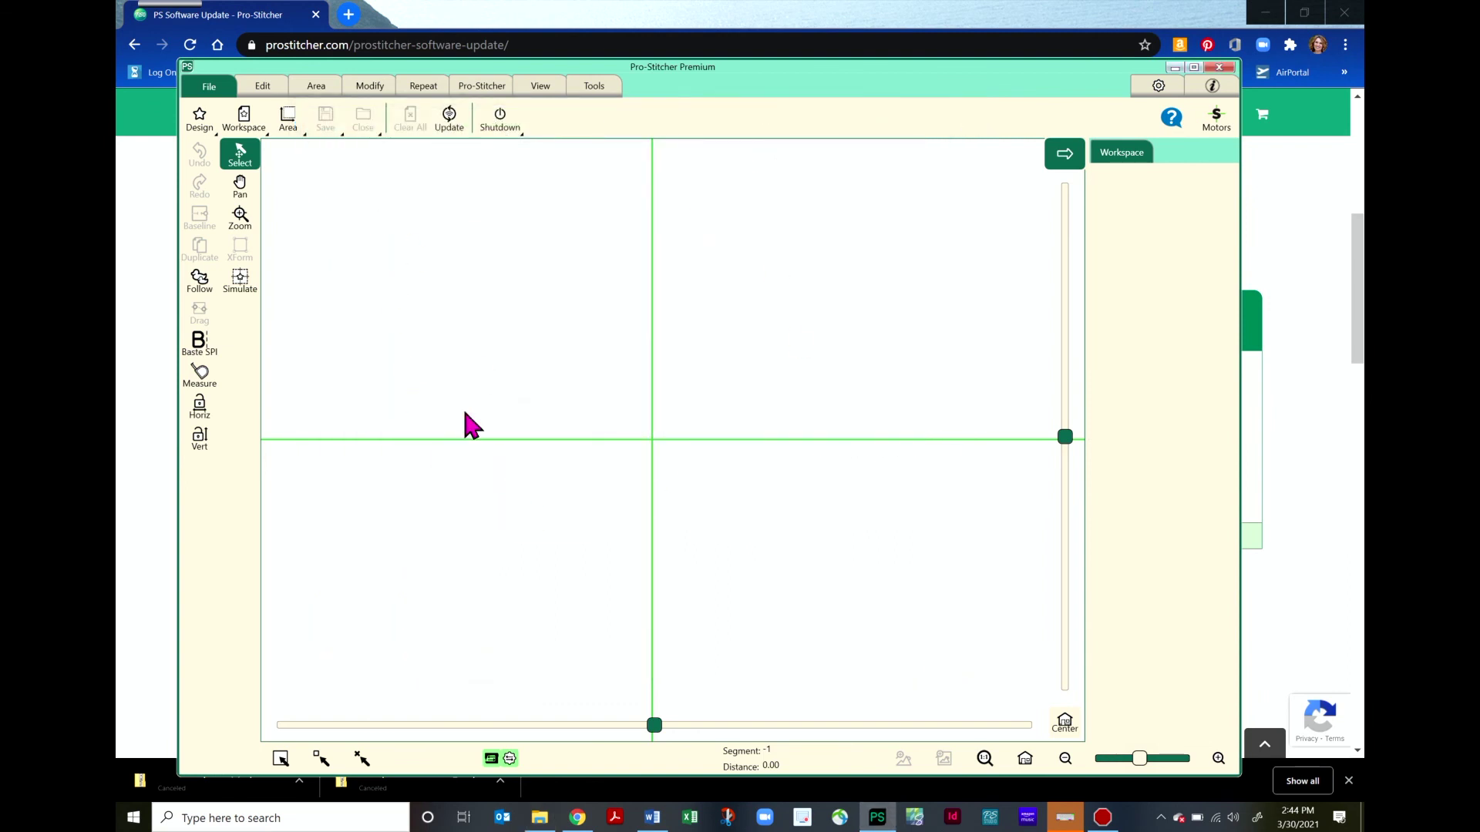